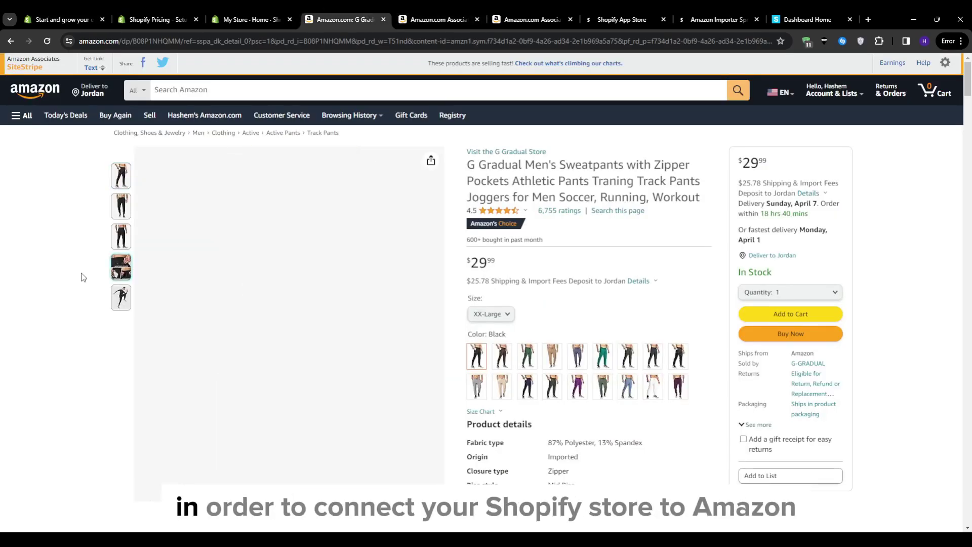
Scroll down to the Amazon page footer's Make Money with Us section.
scroll(1, 309, down, 5)
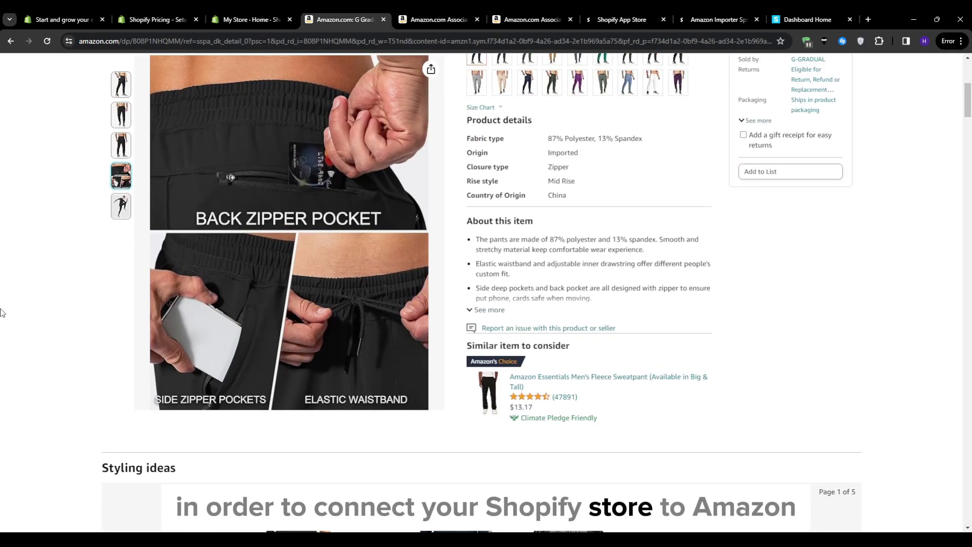
scroll(1, 313, down, 4)
scroll(1, 314, down, 1)
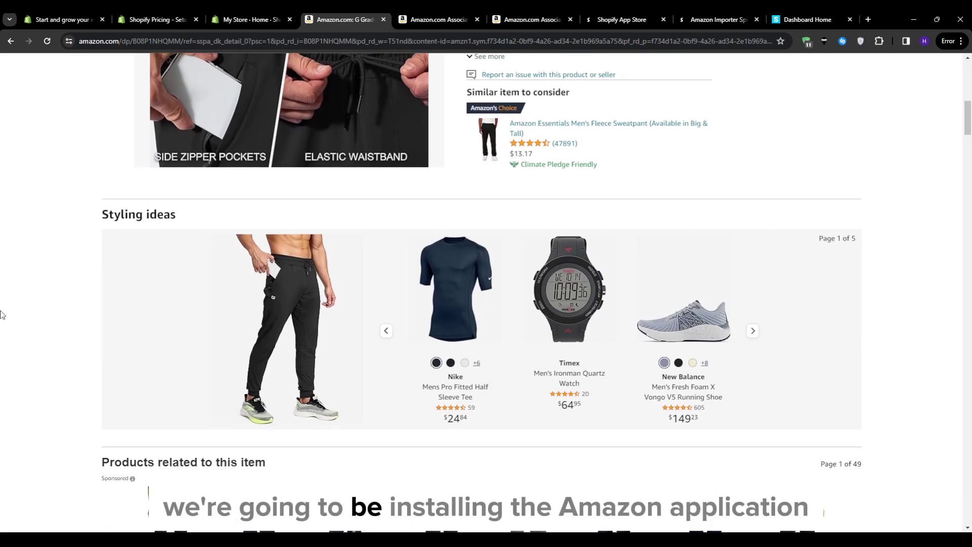
scroll(2, 316, down, 8)
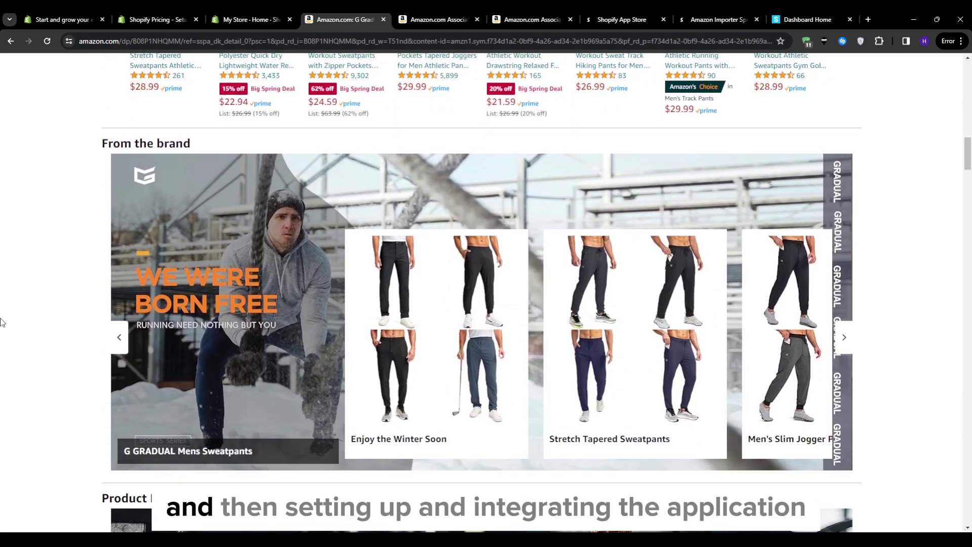
scroll(2, 323, down, 1)
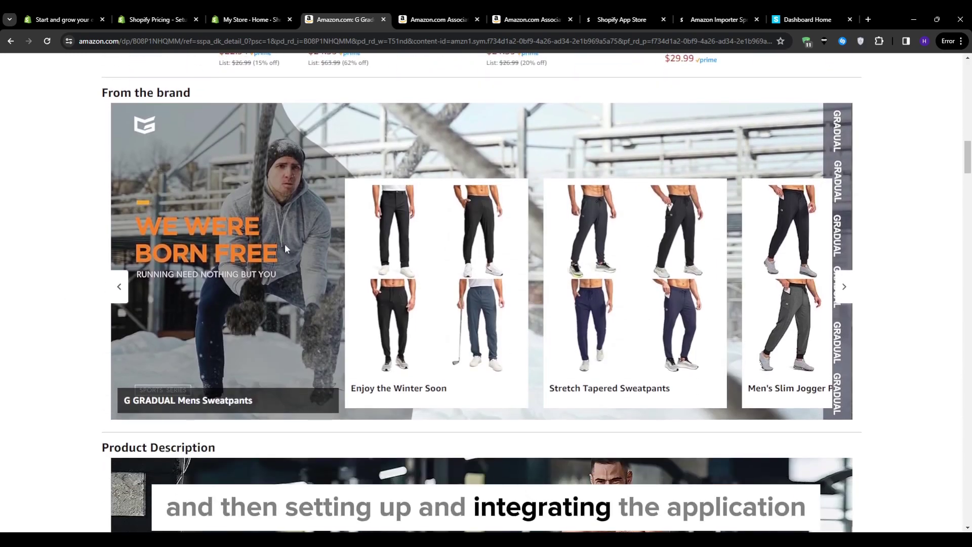
Glance at the Spreadr, Shopify and Associates earnings tabs, then return to the sweatpants page.
click(787, 16)
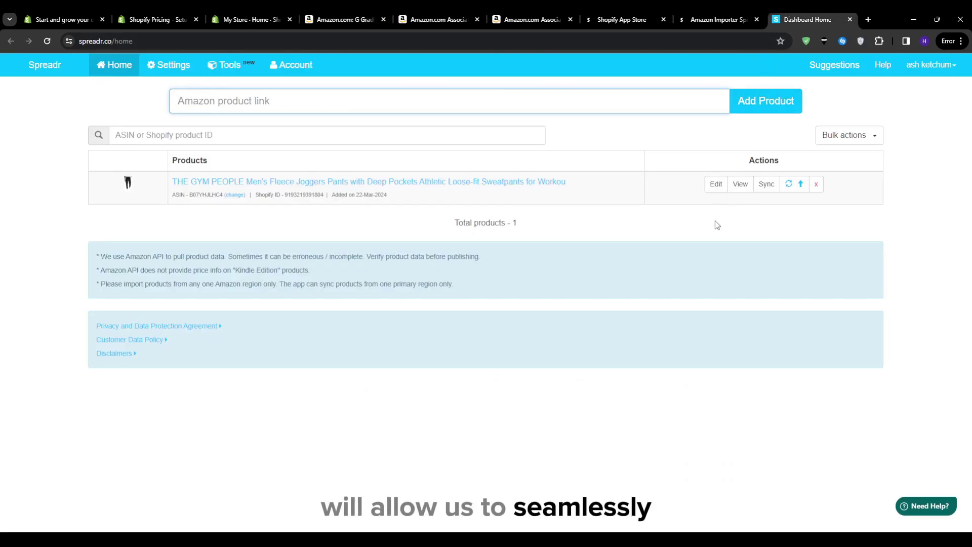
click(345, 20)
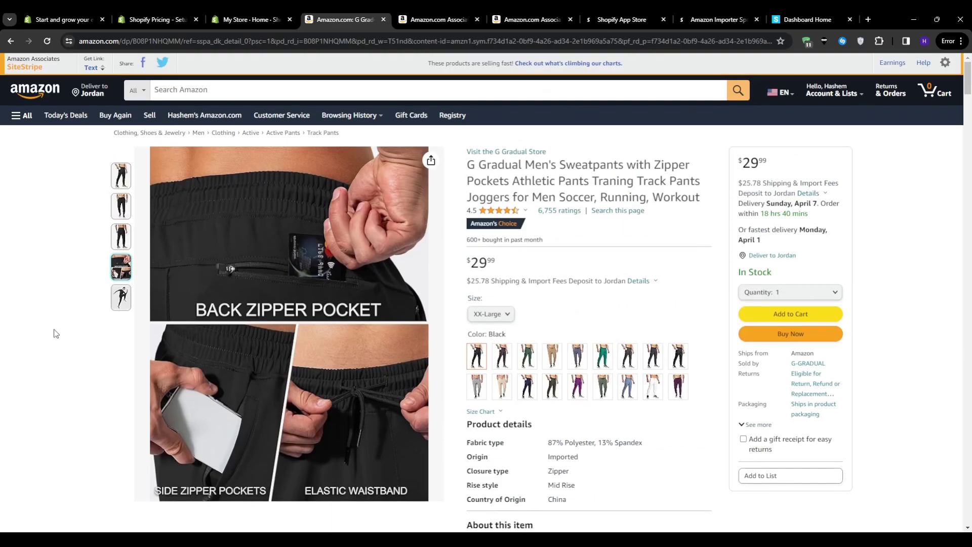
click(76, 19)
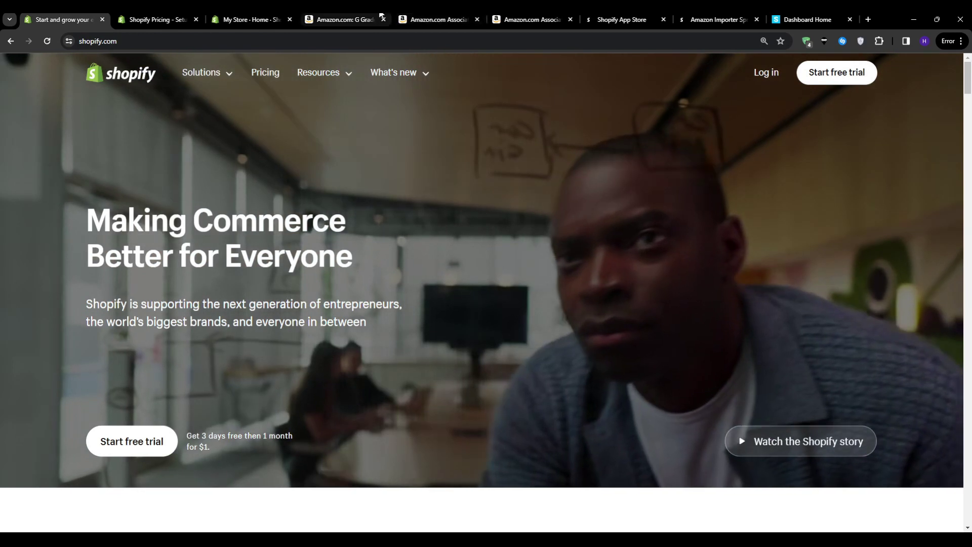
click(440, 18)
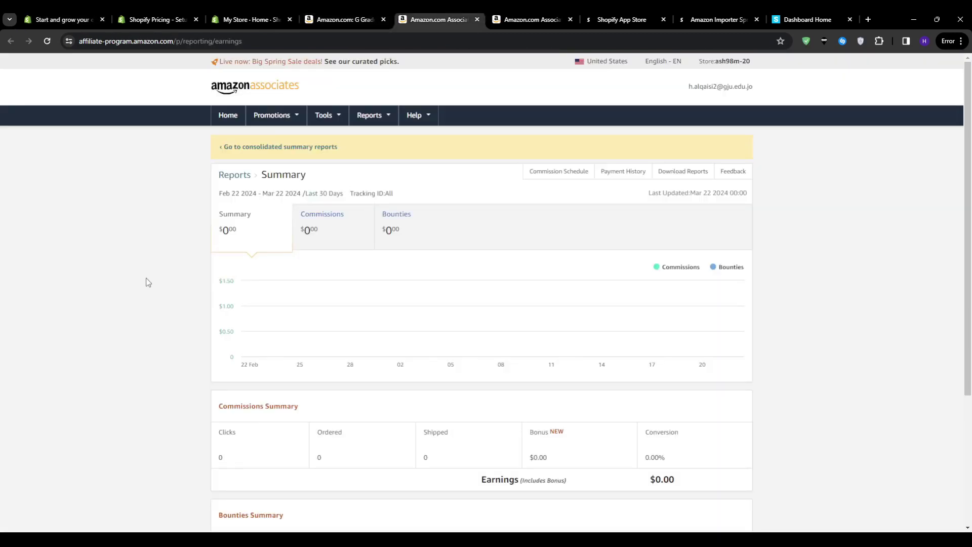
scroll(147, 282, down, 3)
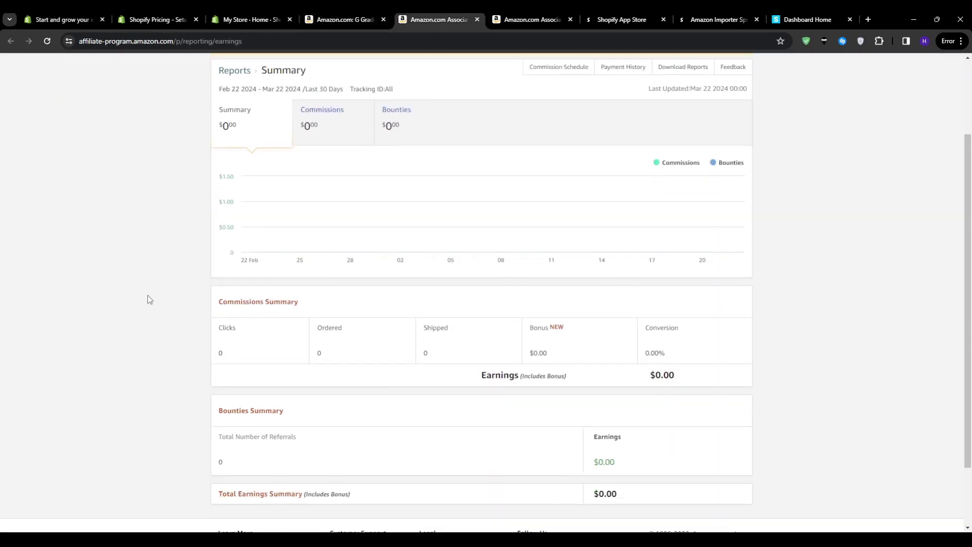
scroll(203, 243, up, 5)
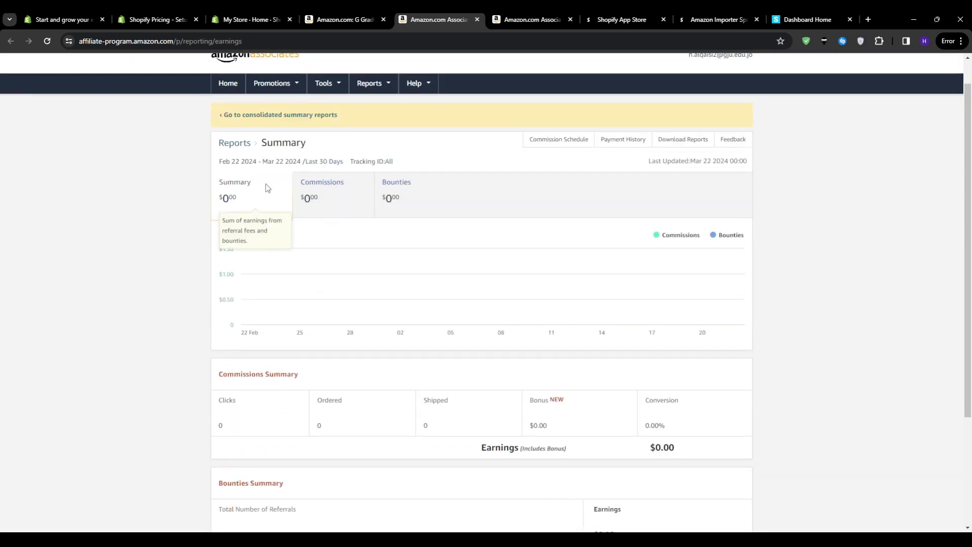
click(344, 20)
Bring up the Amazon Associates signup form at its Account Information step.
scroll(714, 389, down, 20)
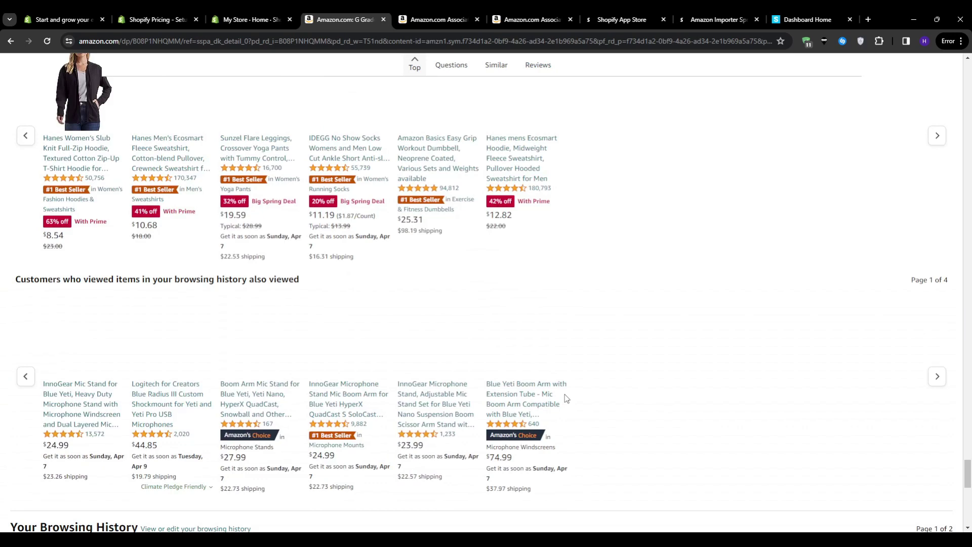
scroll(445, 406, down, 10)
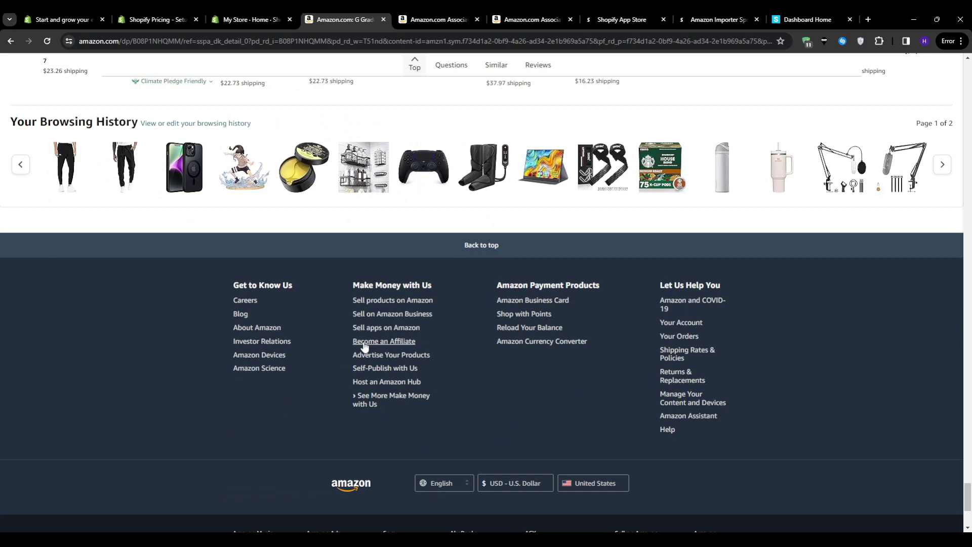
click(440, 281)
Continue the Associates signup to the Website and Mobile App List step, then view the earnings Summary.
click(560, 17)
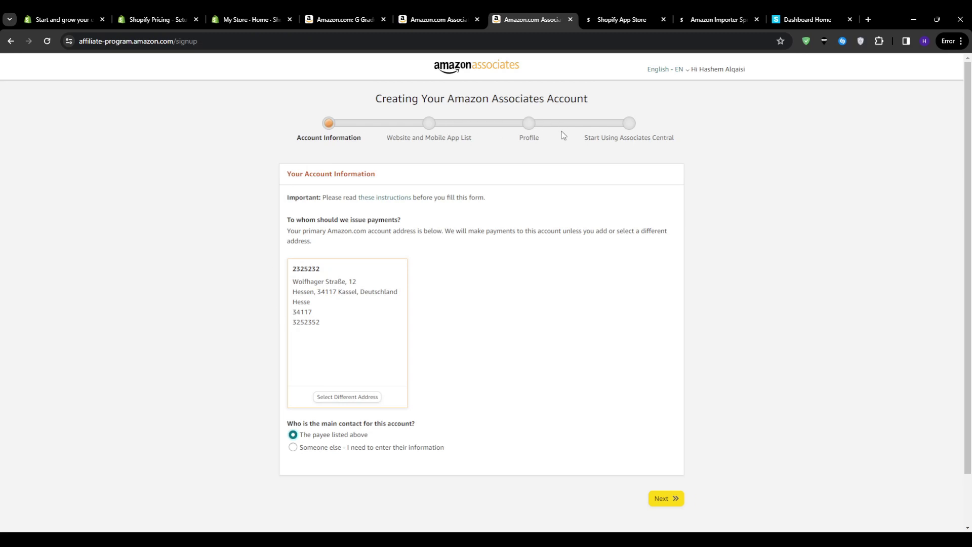
click(656, 498)
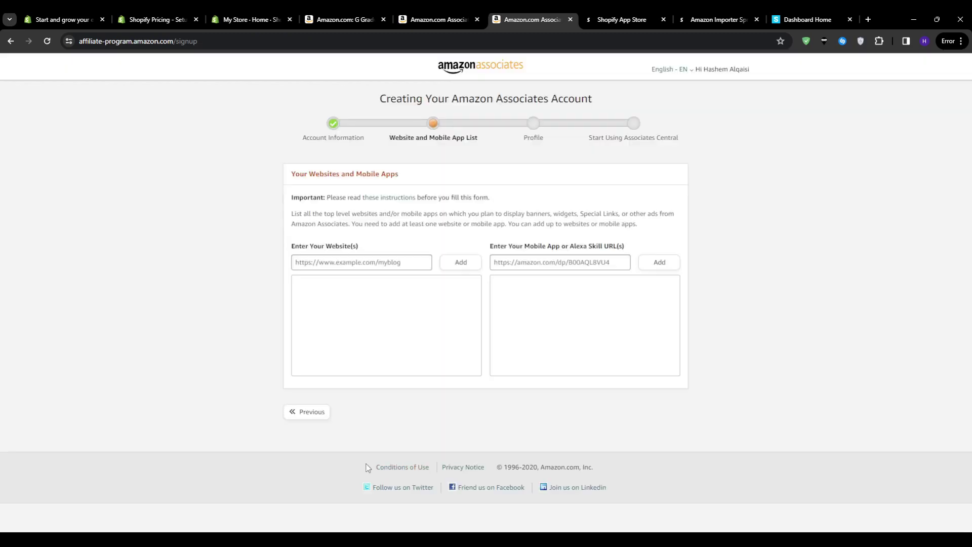
triple_click(312, 172)
click(206, 223)
click(410, 17)
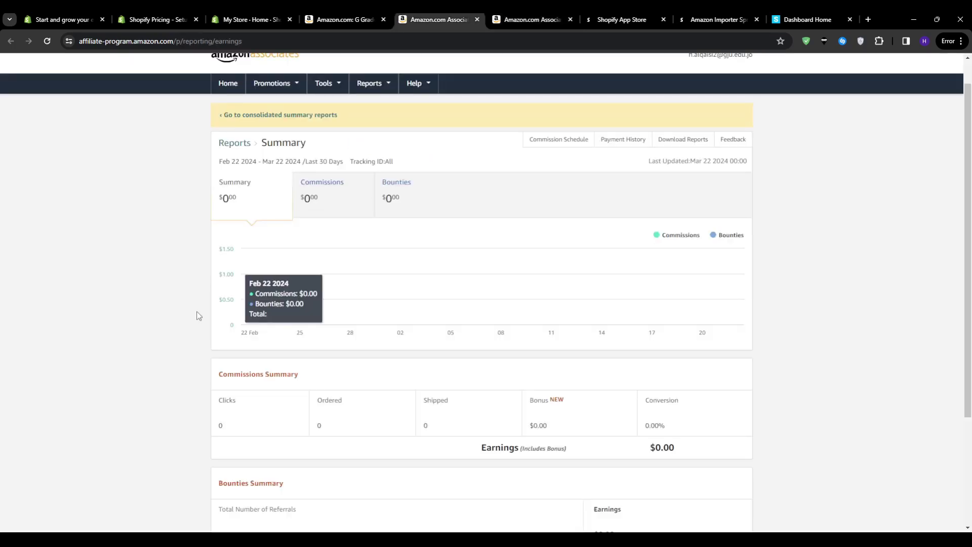
Open the Hanes Men's Ecosmart Fleece Sweatshirt from Best Sellers and preview its SiteStripe text link.
click(329, 19)
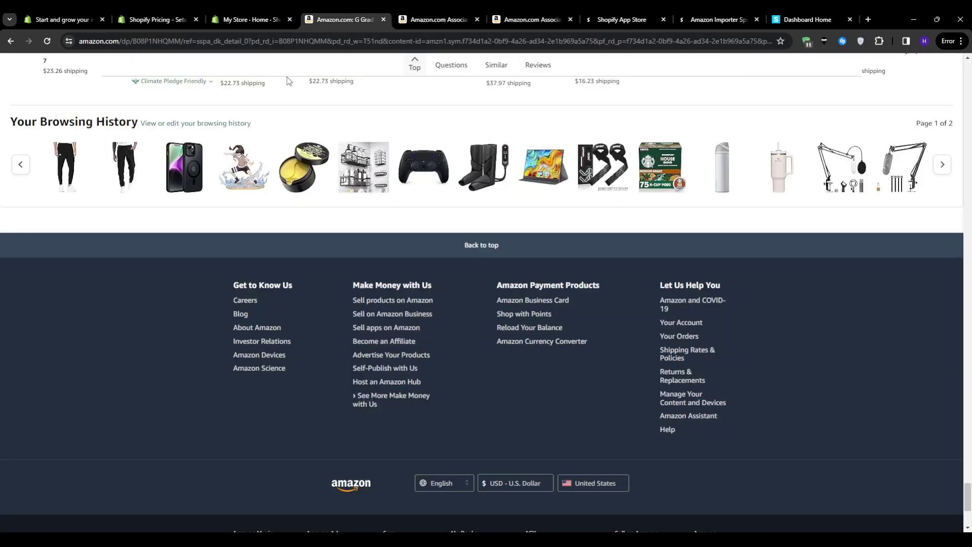
scroll(476, 399, up, 8)
scroll(476, 399, up, 2)
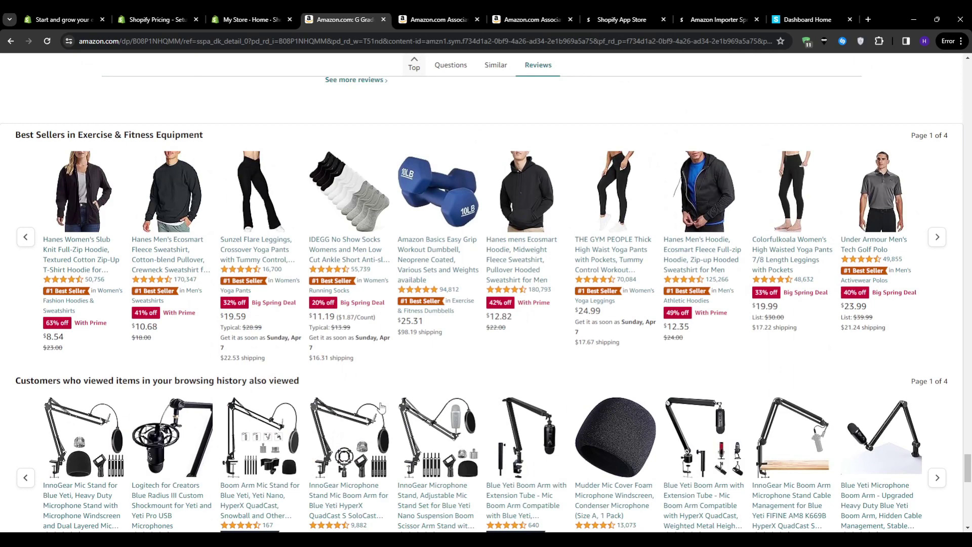
click(181, 212)
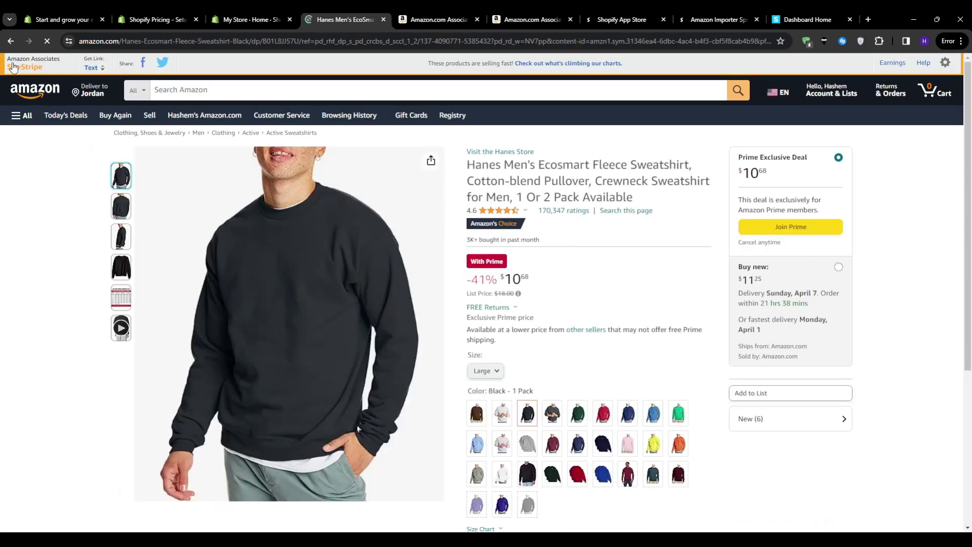
click(96, 69)
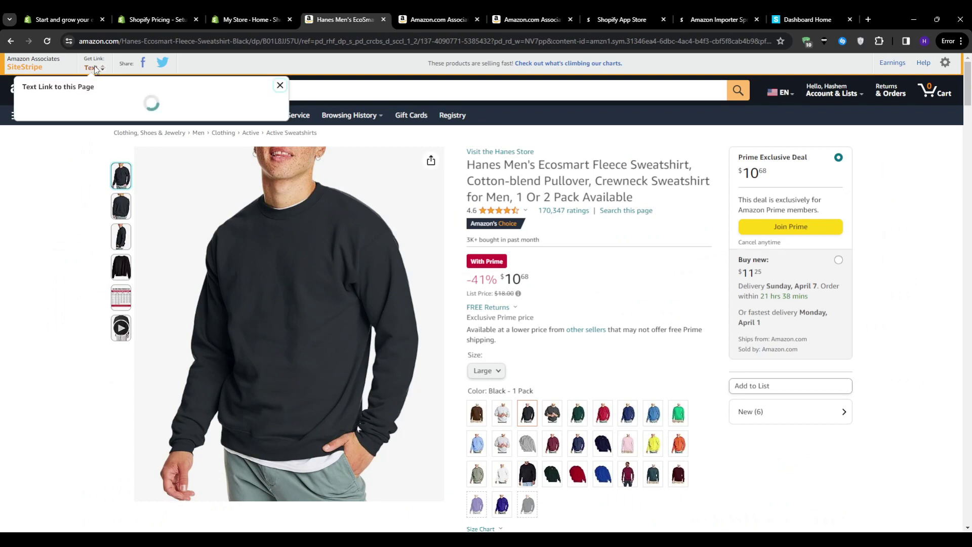
click(29, 309)
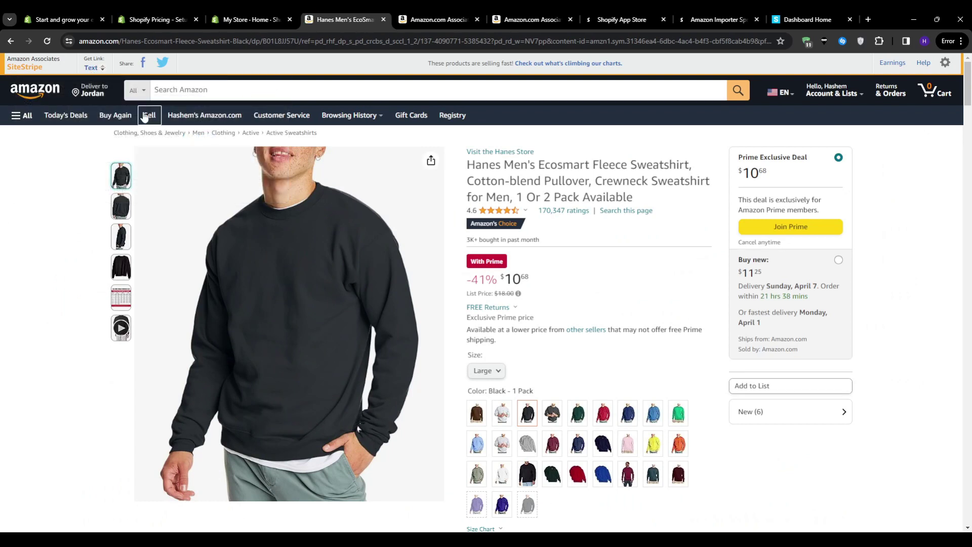
From Shopify admin's installed Apps list, open the Amazon Importer Spreadr App's App Store listing.
click(248, 18)
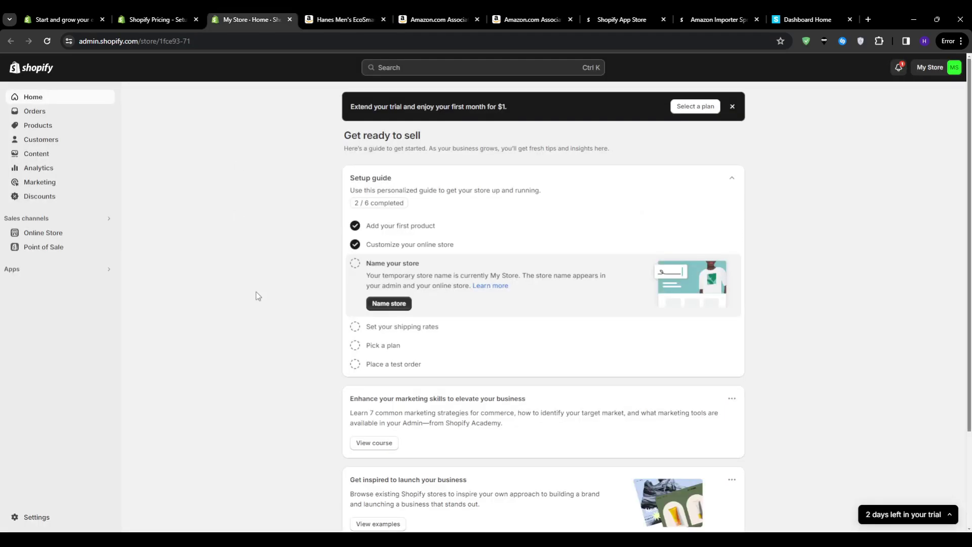
click(19, 275)
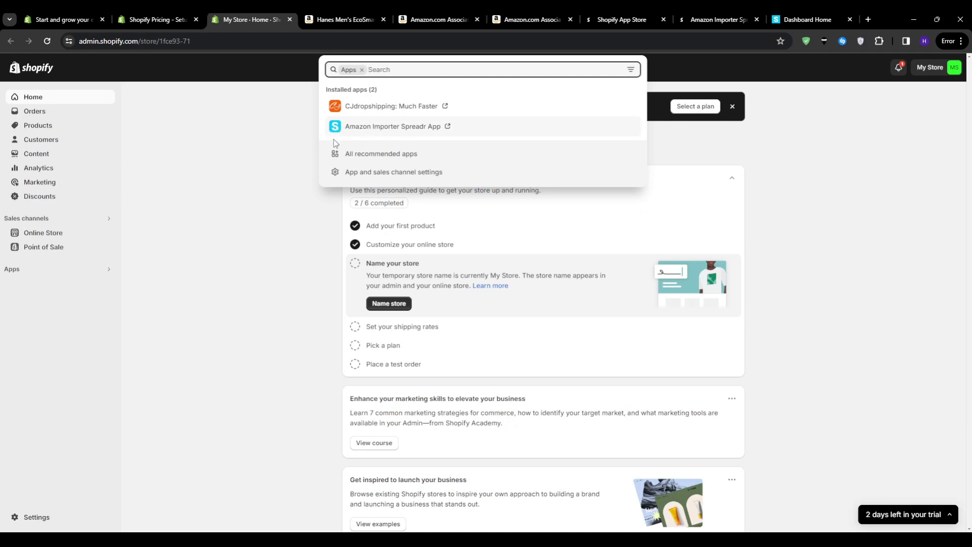
click(13, 274)
click(19, 274)
click(260, 276)
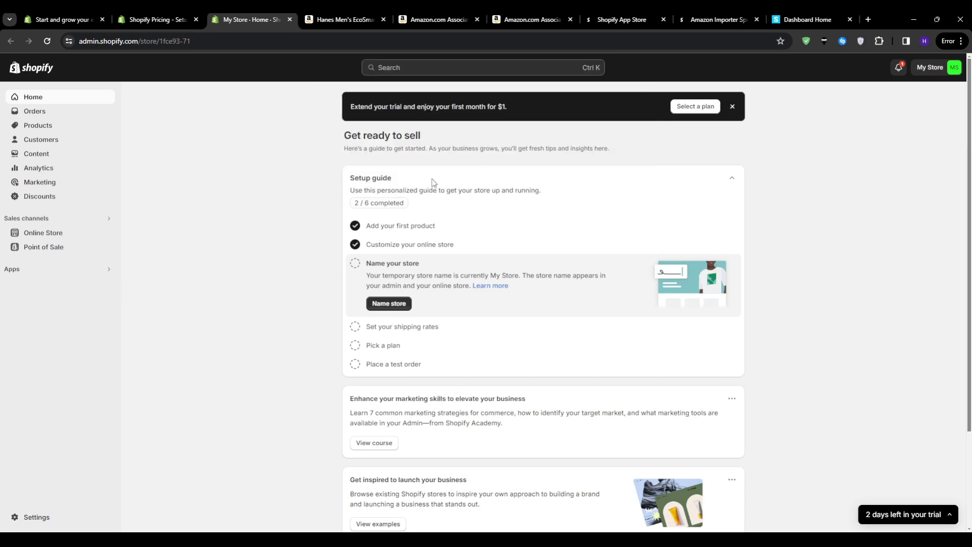
click(719, 20)
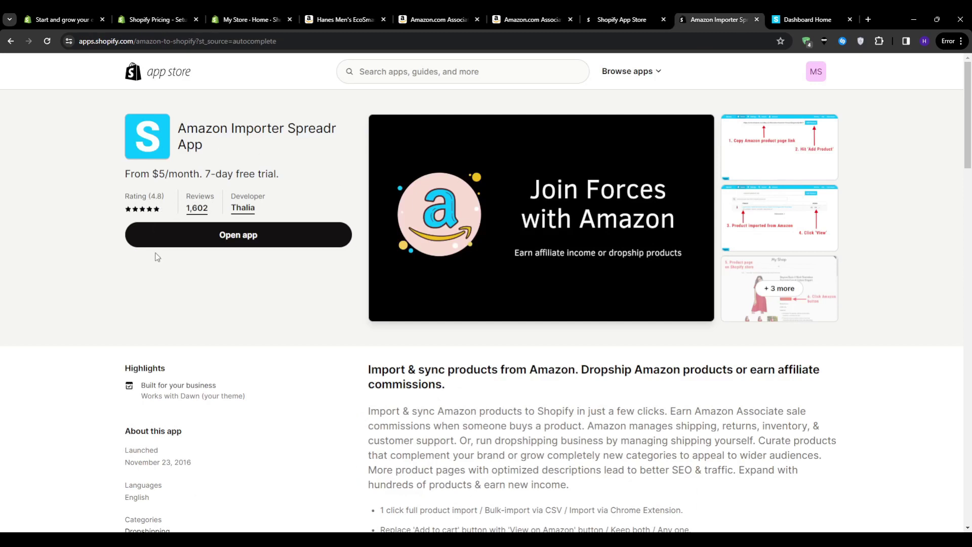
scroll(152, 317, down, 7)
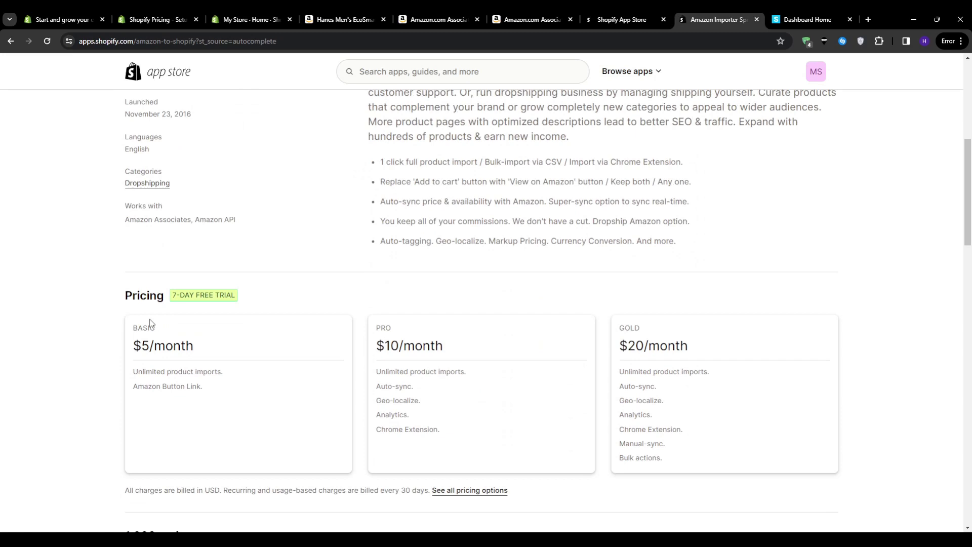
drag(201, 341, 131, 334)
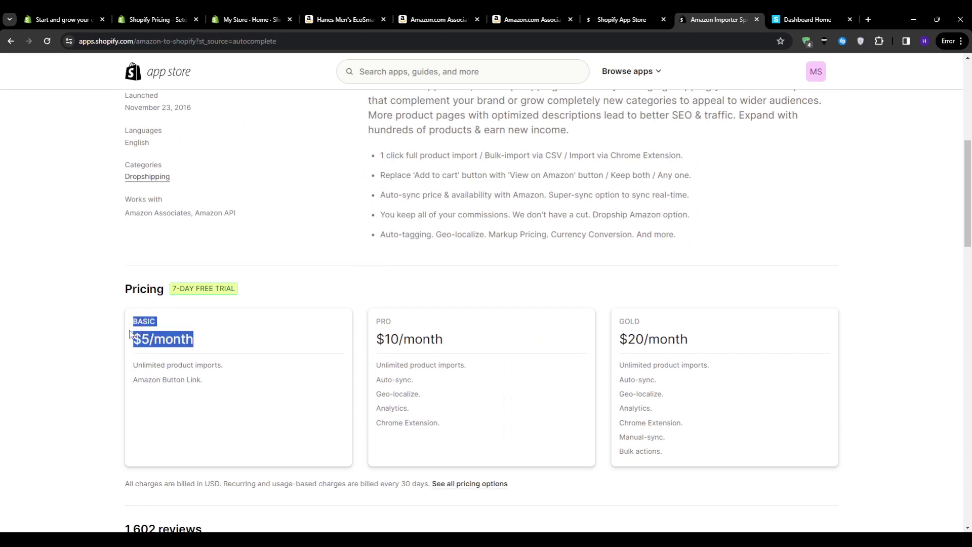
click(107, 342)
triple_click(186, 292)
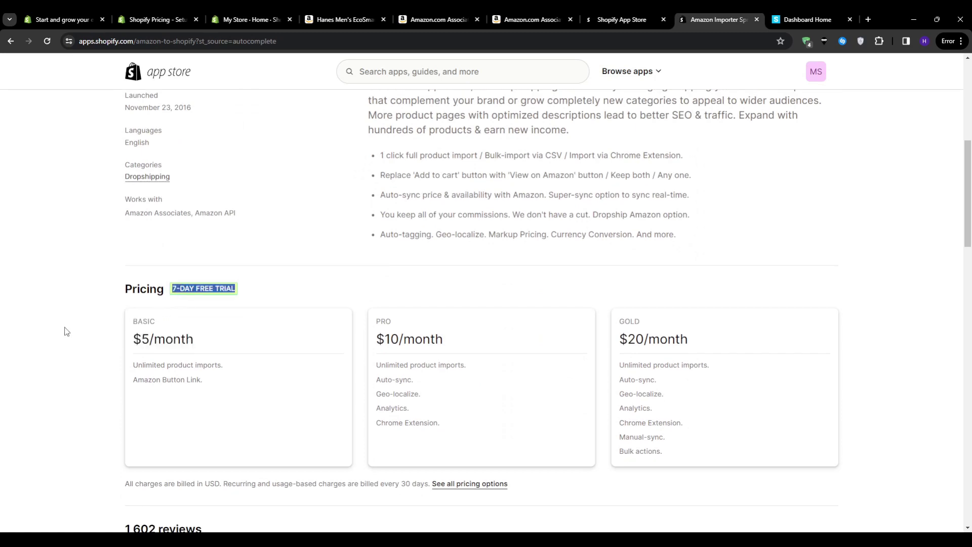
click(68, 332)
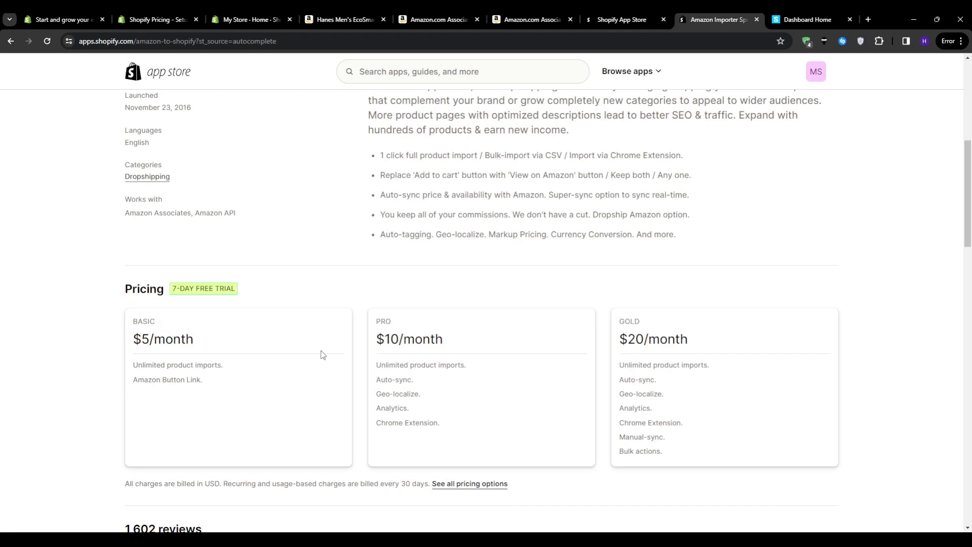
scroll(206, 391, up, 7)
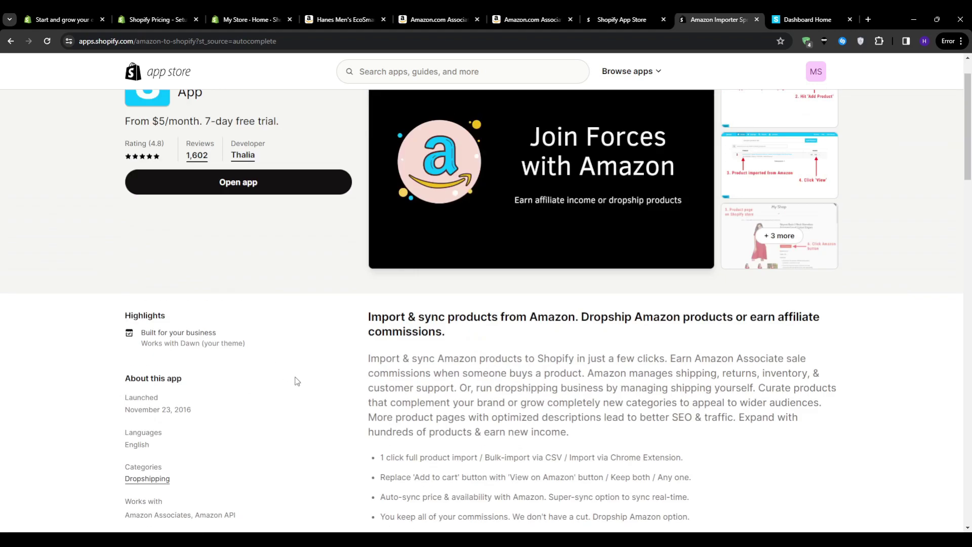
click(807, 19)
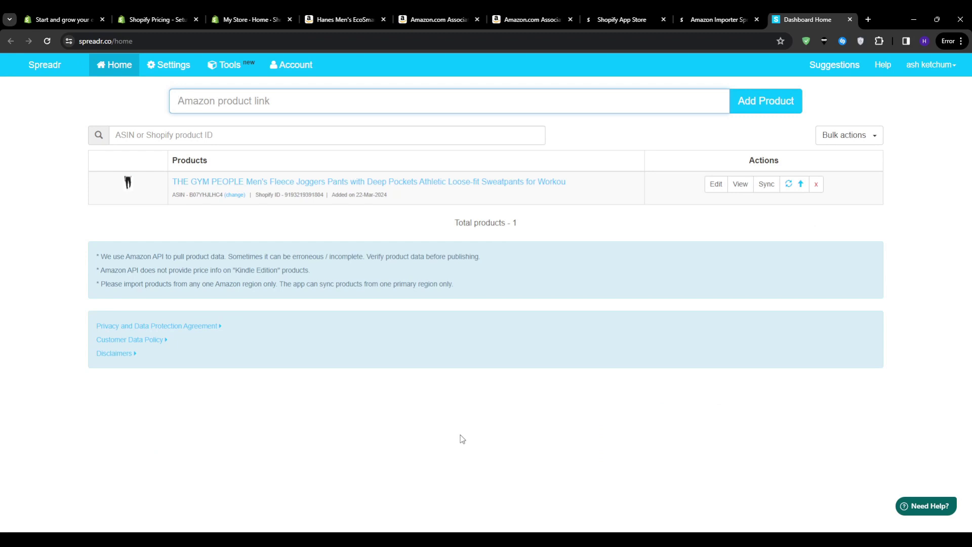
click(716, 20)
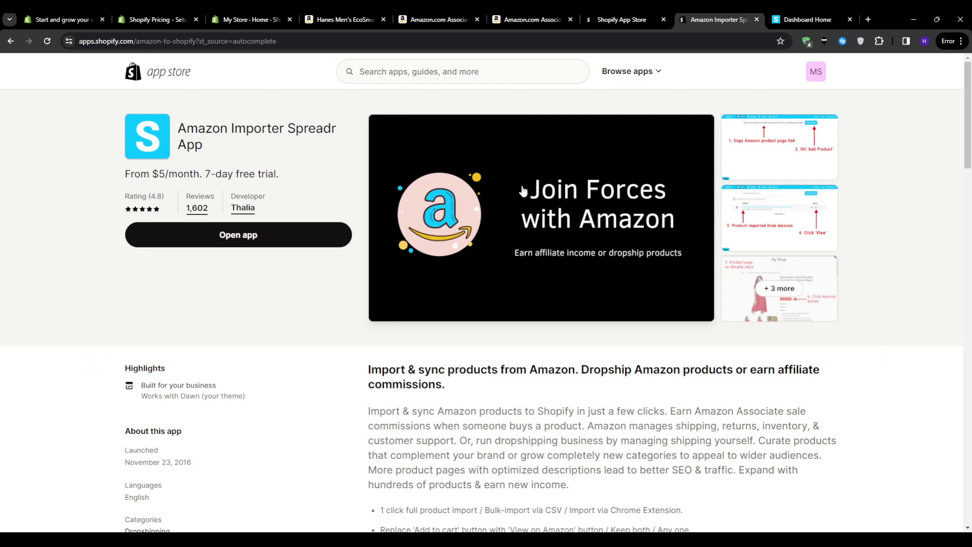
click(809, 20)
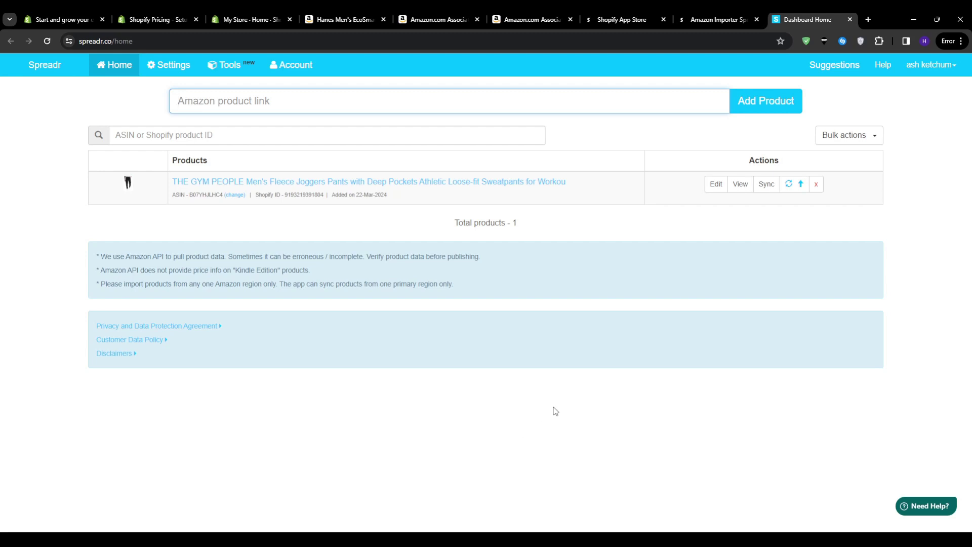
key(ctrl+Page_Up)
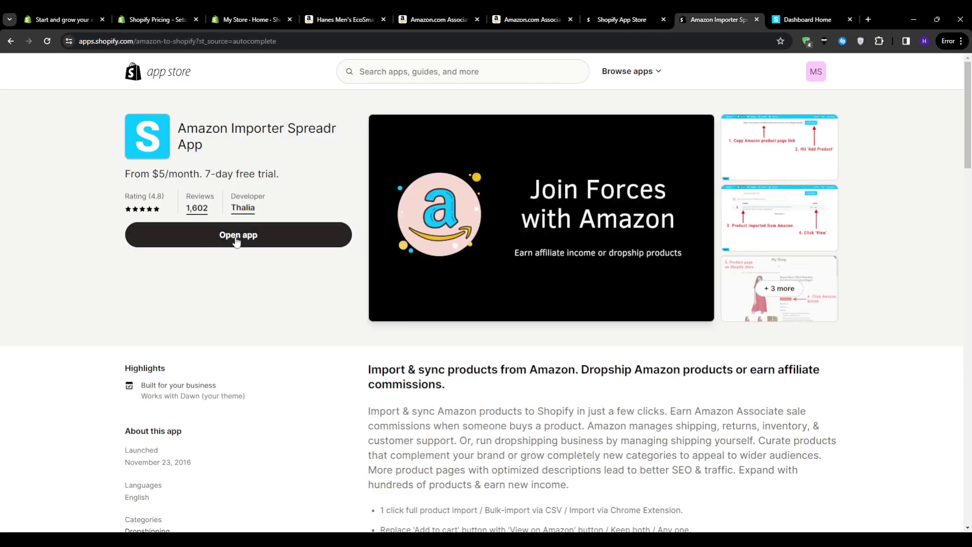
Show the Spreadr Home dashboard listing THE GYM PEOPLE Men's Fleece Joggers.
click(785, 16)
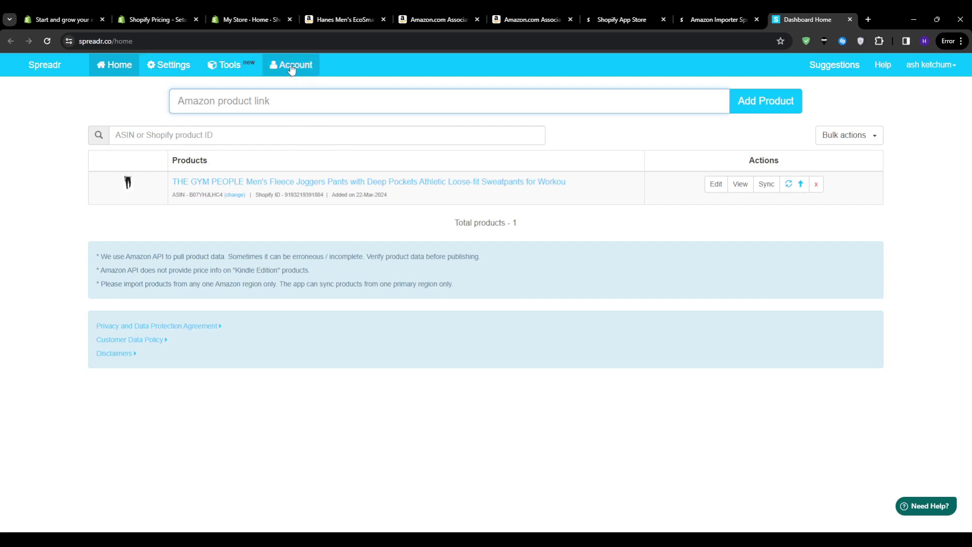
In Spreadr Settings, confirm the Amazon Tag country is United States and check the Amazon product URL.
click(154, 68)
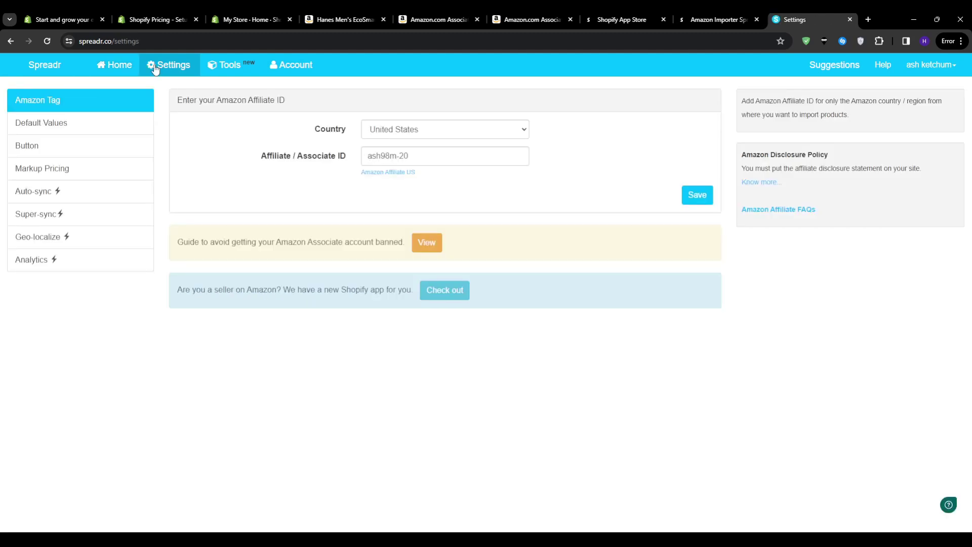
triple_click(219, 97)
click(219, 122)
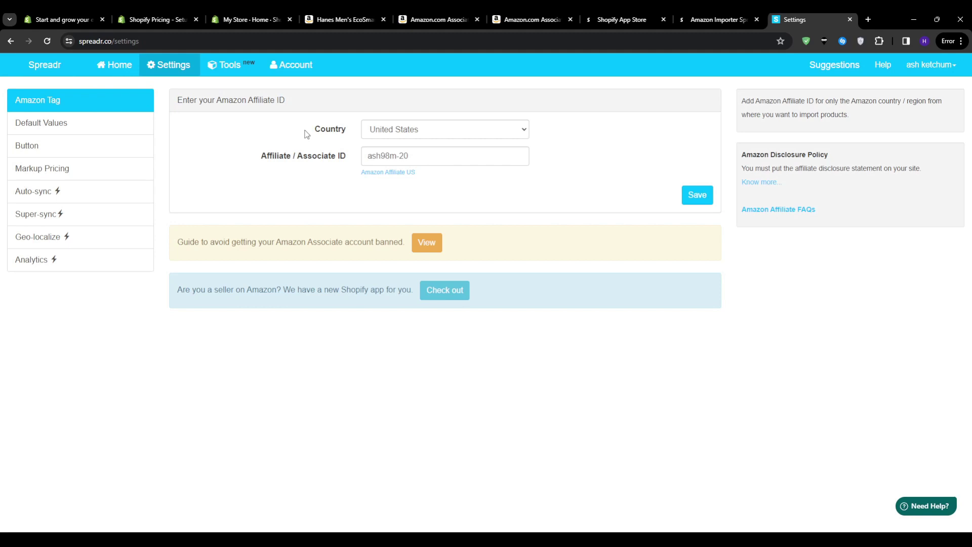
click(439, 134)
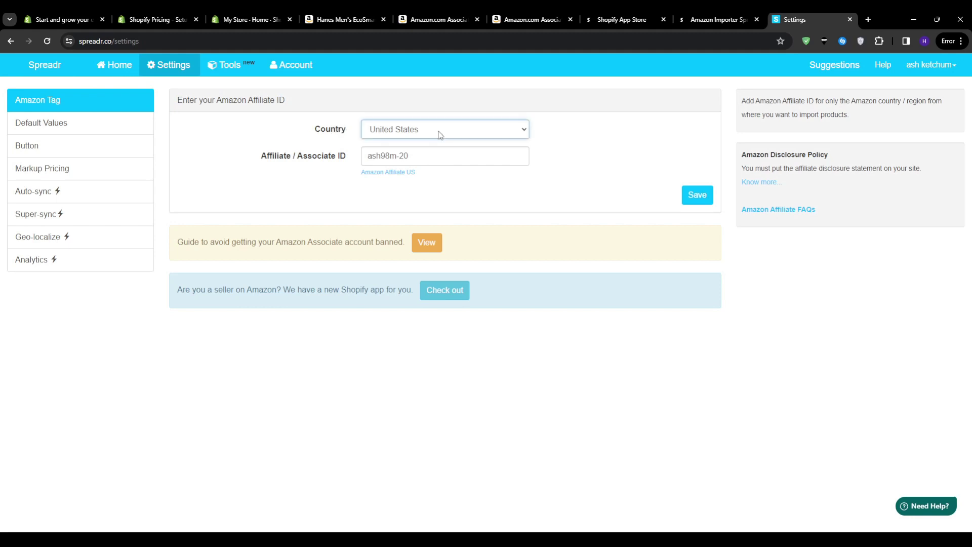
click(345, 20)
click(115, 44)
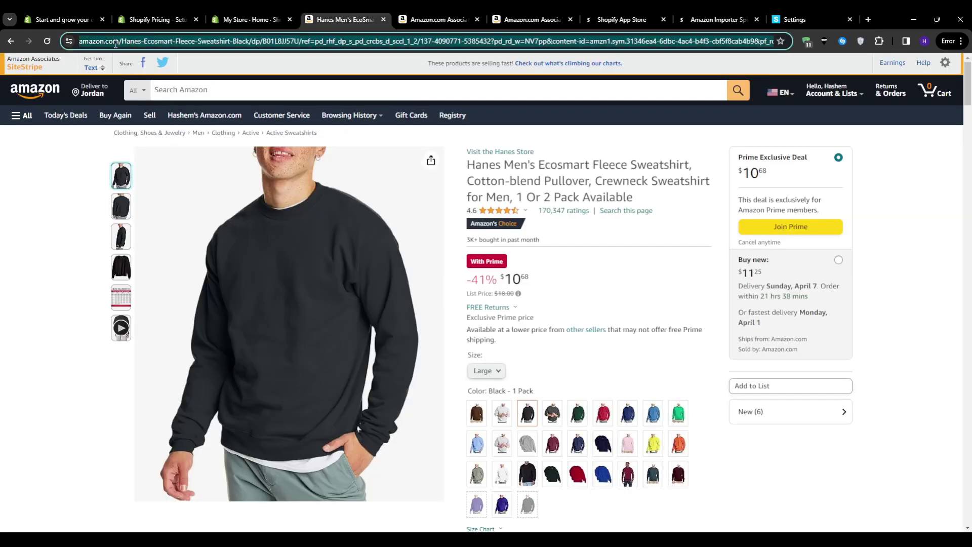
double_click(116, 45)
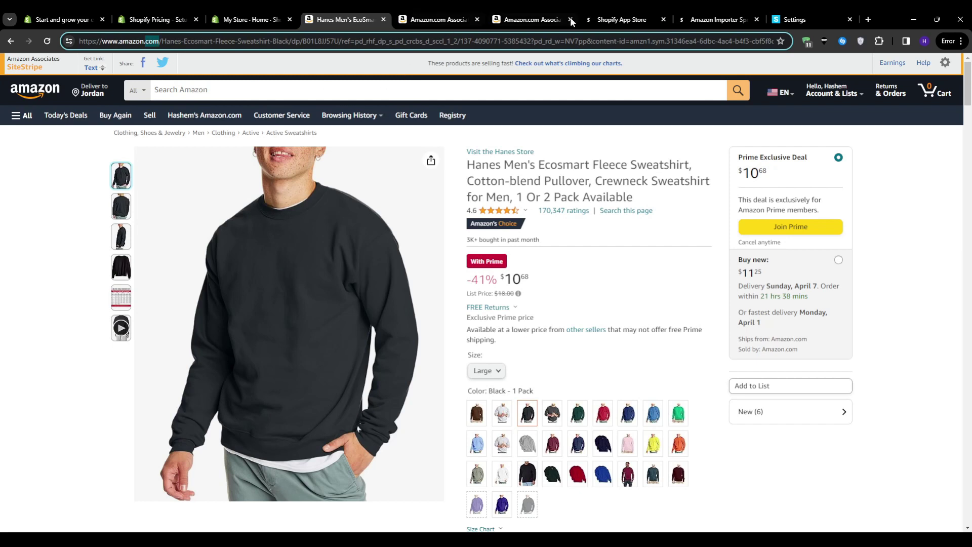
click(793, 17)
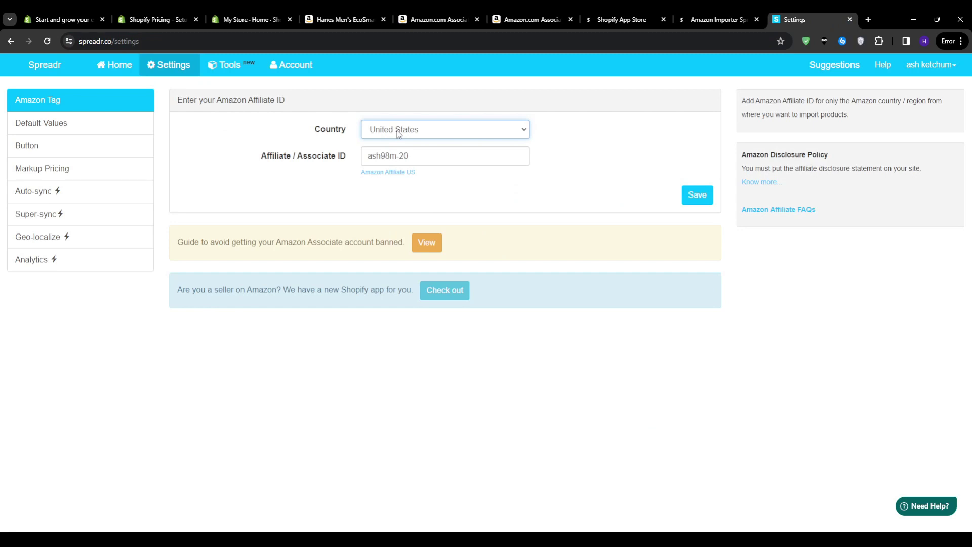
Edit the Affiliate / Associate ID and save the Amazon Tag settings.
drag(365, 156, 409, 156)
key(Delete)
click(706, 203)
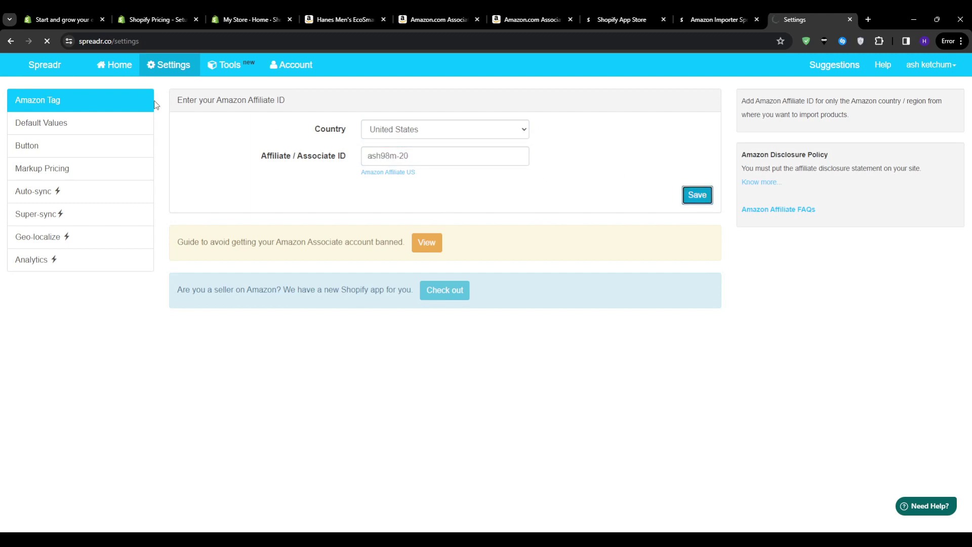
click(115, 67)
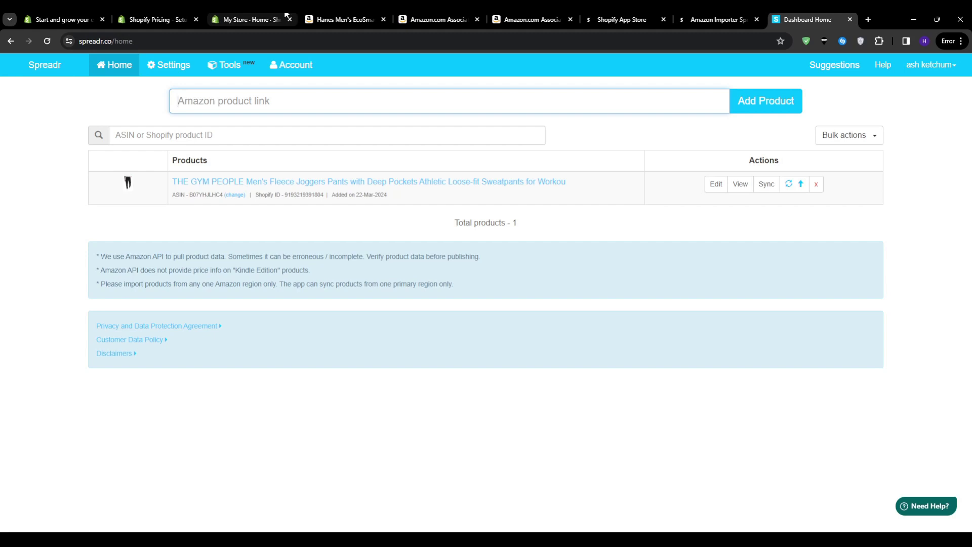
Paste the Hanes sweatshirt's Amazon URL into Spreadr, add the product, and close the success dialog.
click(337, 19)
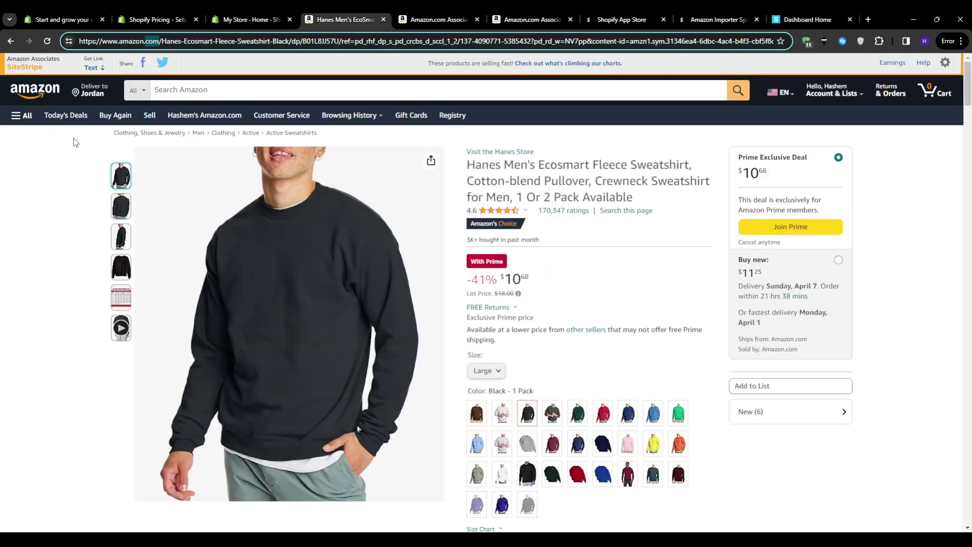
click(201, 42)
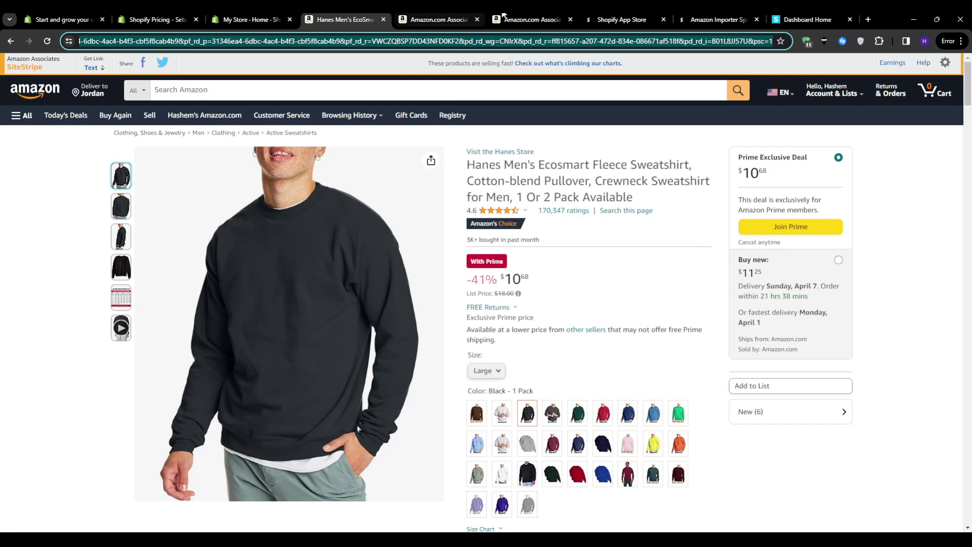
click(805, 19)
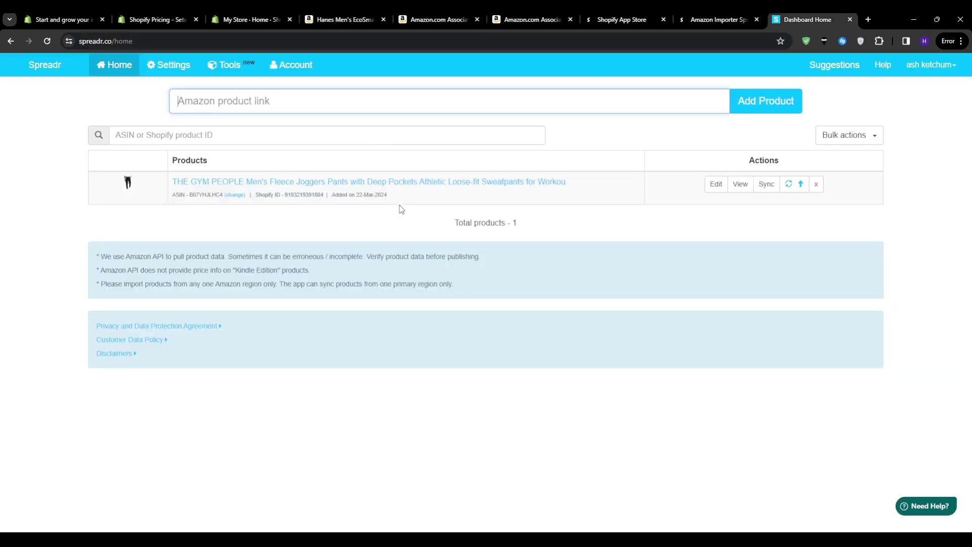
key(ctrl+v)
click(742, 96)
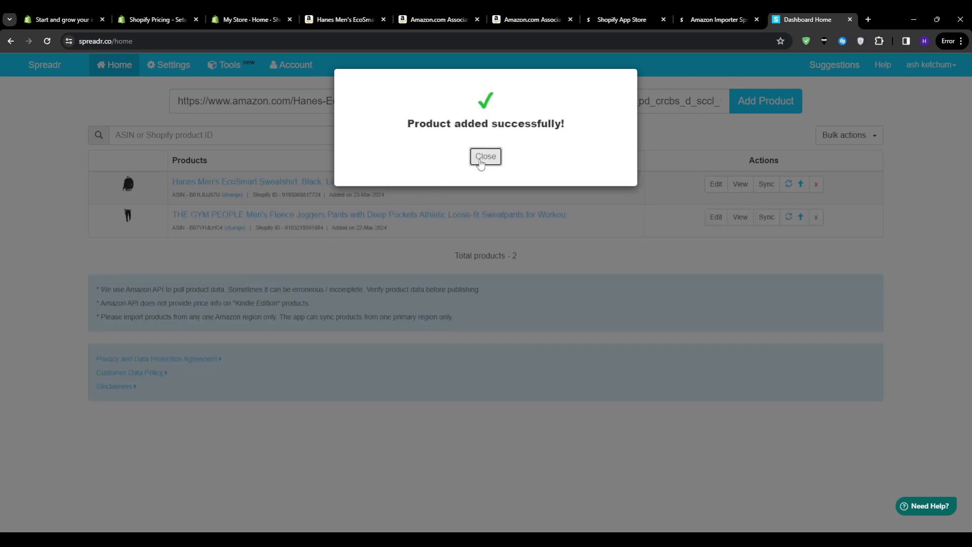
triple_click(434, 129)
click(433, 152)
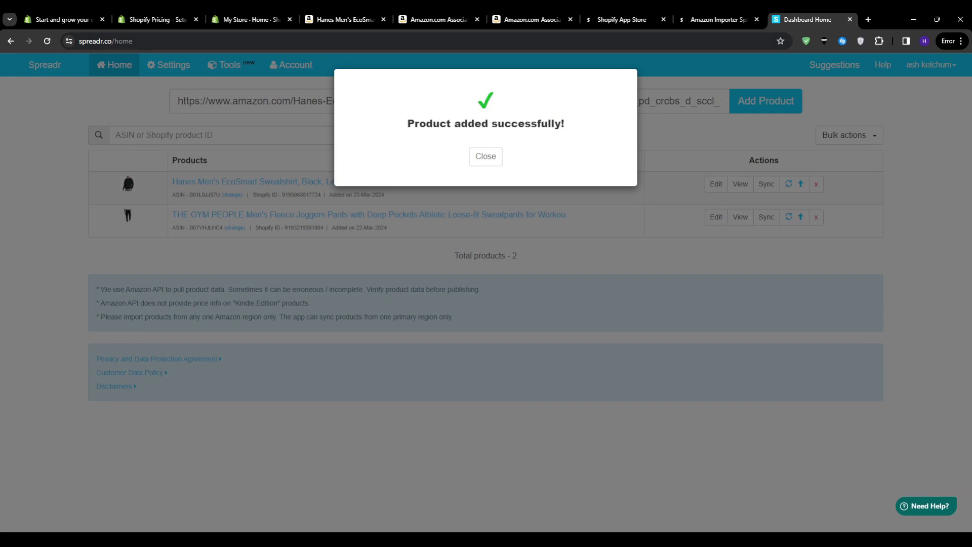
click(485, 156)
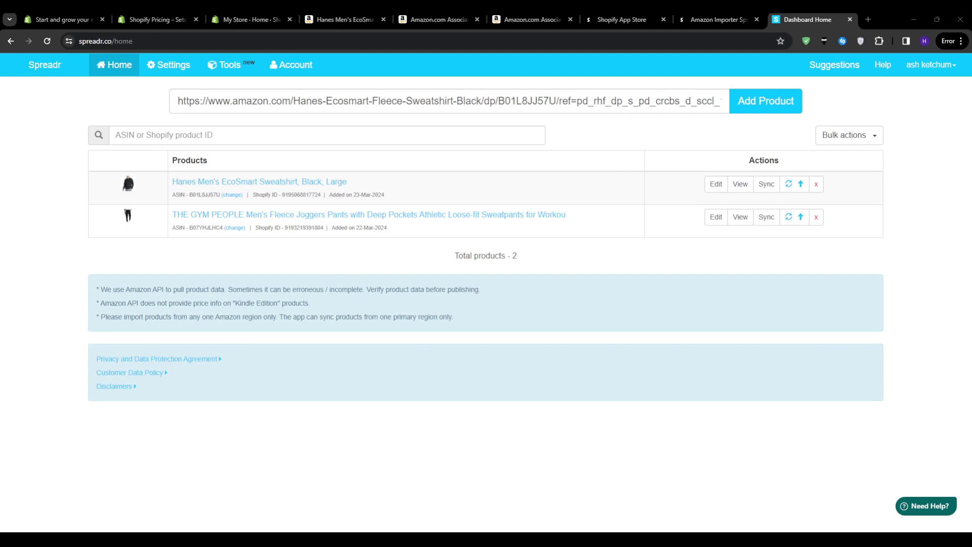
Scroll through the Hanes sweatshirt's Shopify product page, then head to the admin home.
click(501, 512)
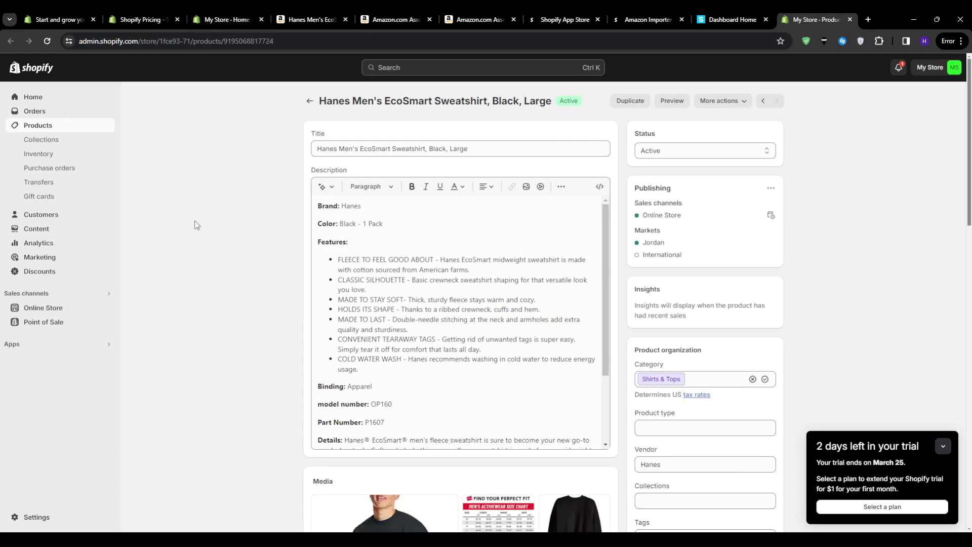
scroll(204, 253, down, 4)
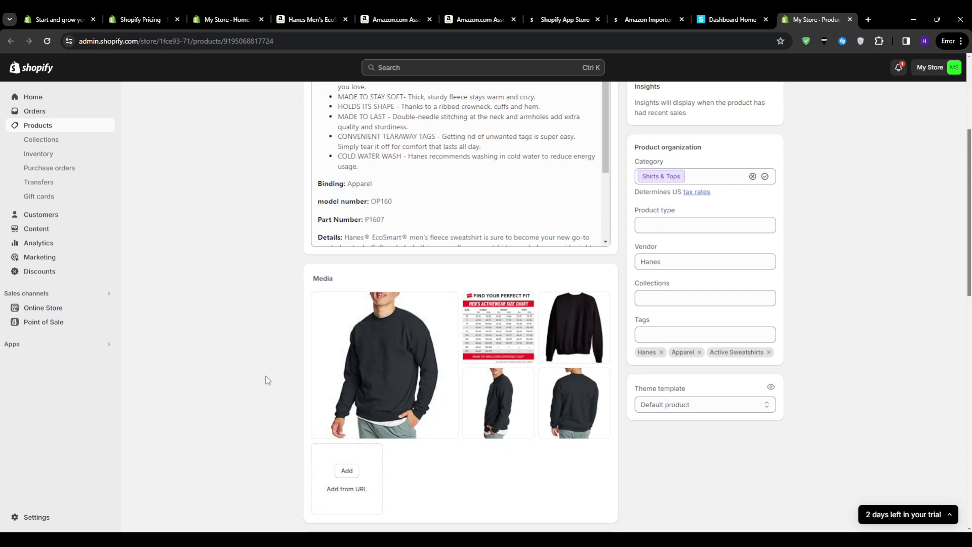
scroll(263, 378, up, 3)
scroll(251, 344, up, 1)
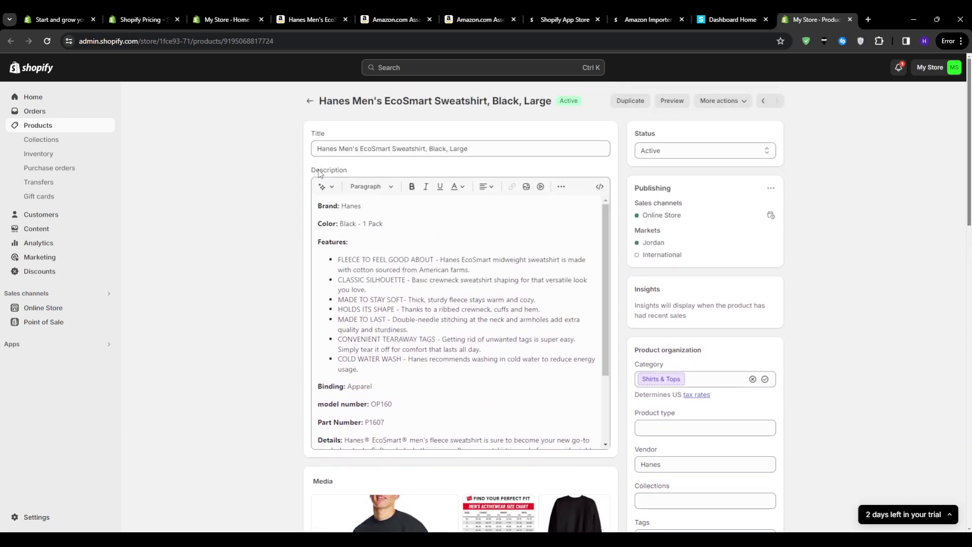
scroll(341, 283, down, 3)
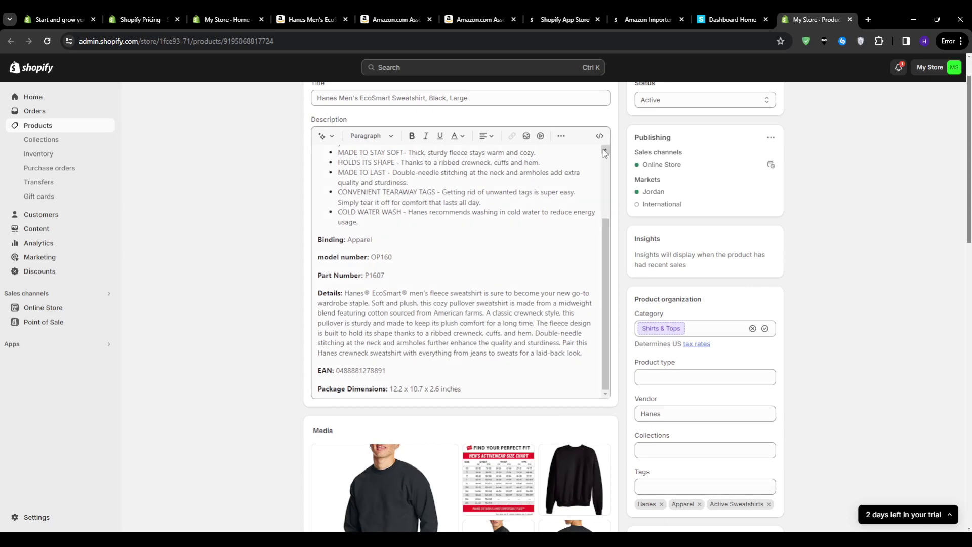
scroll(561, 401, up, 3)
scroll(780, 320, down, 15)
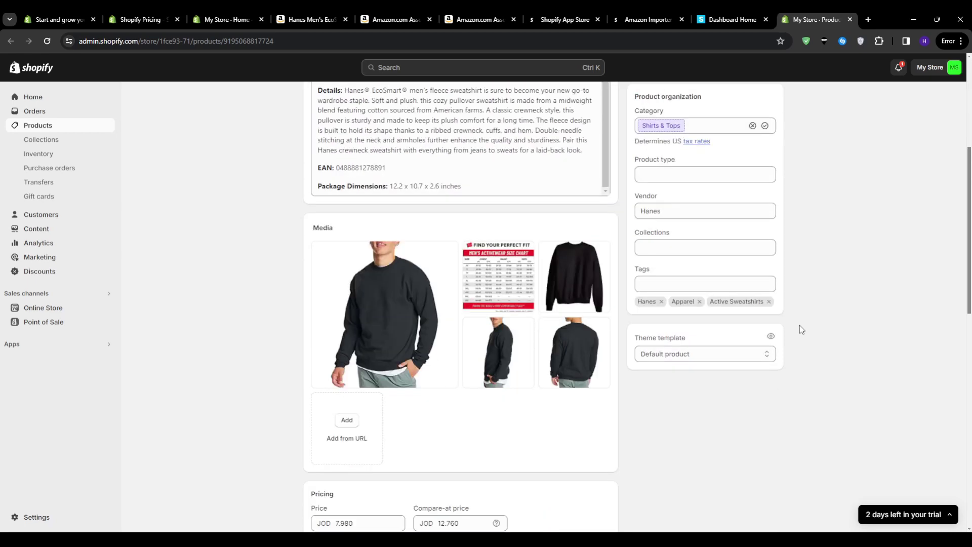
scroll(699, 426, down, 2)
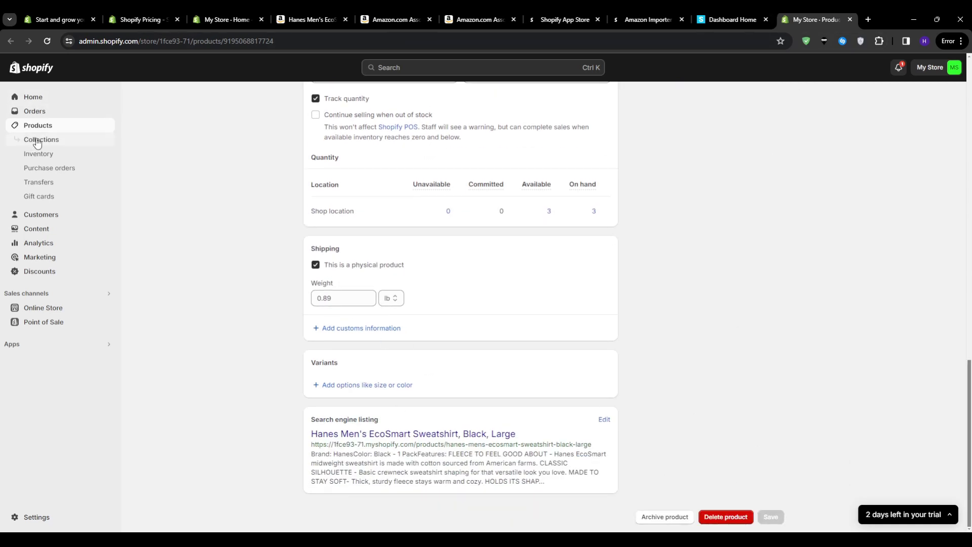
click(49, 100)
Open Shopify Products, then check Spreadr's Bulk actions and Settings before returning to Home.
click(47, 128)
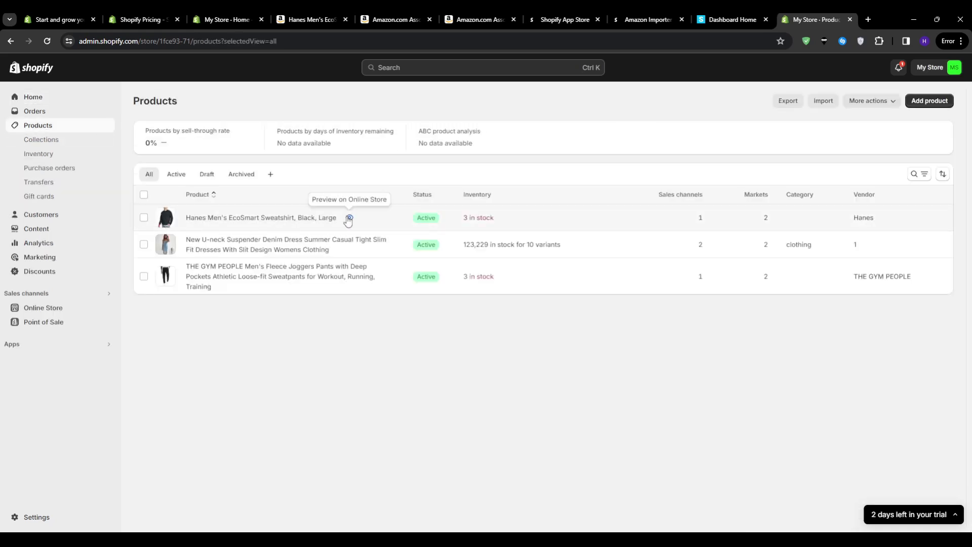
click(729, 20)
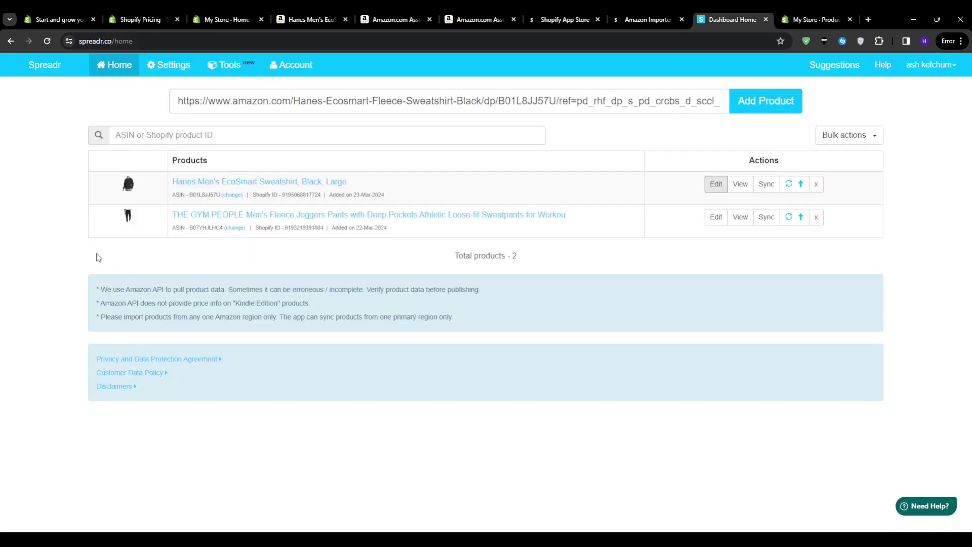
click(855, 140)
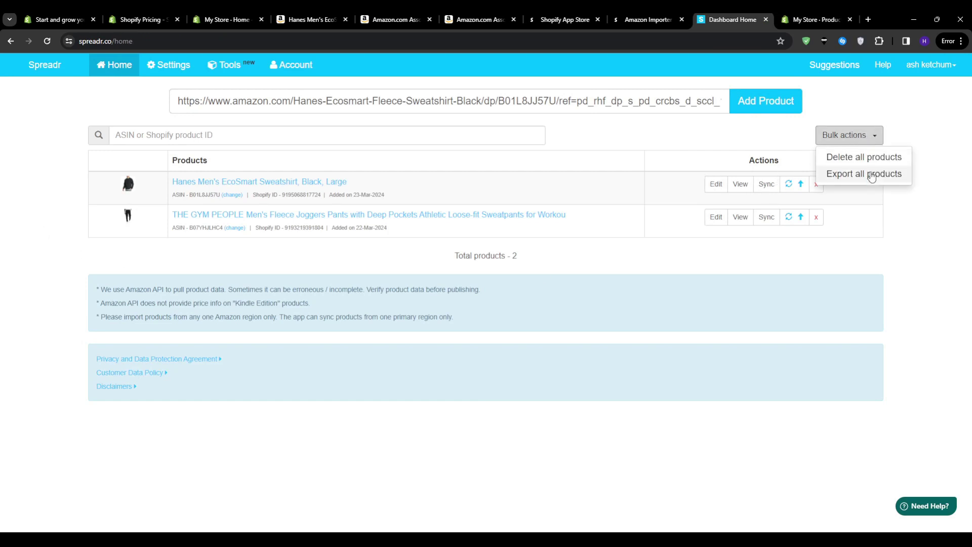
click(881, 229)
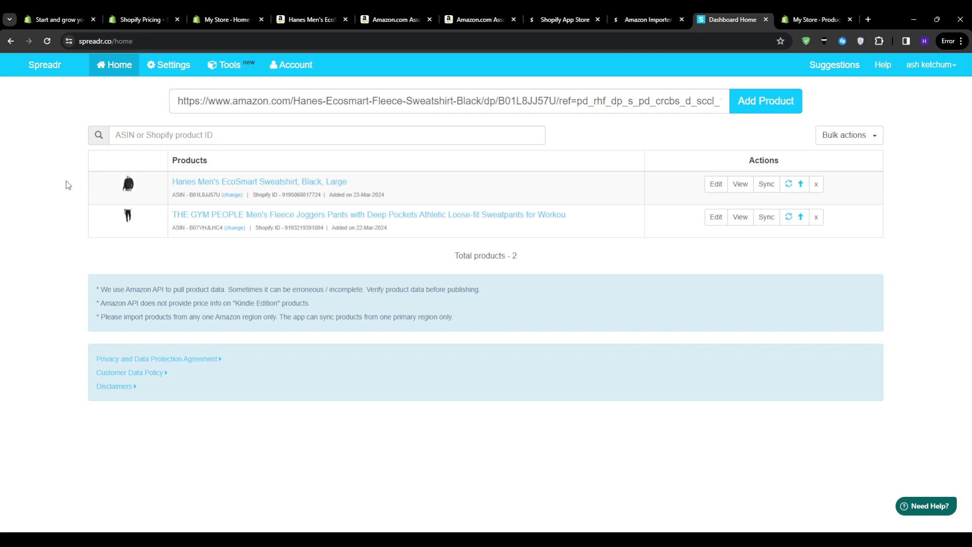
click(174, 66)
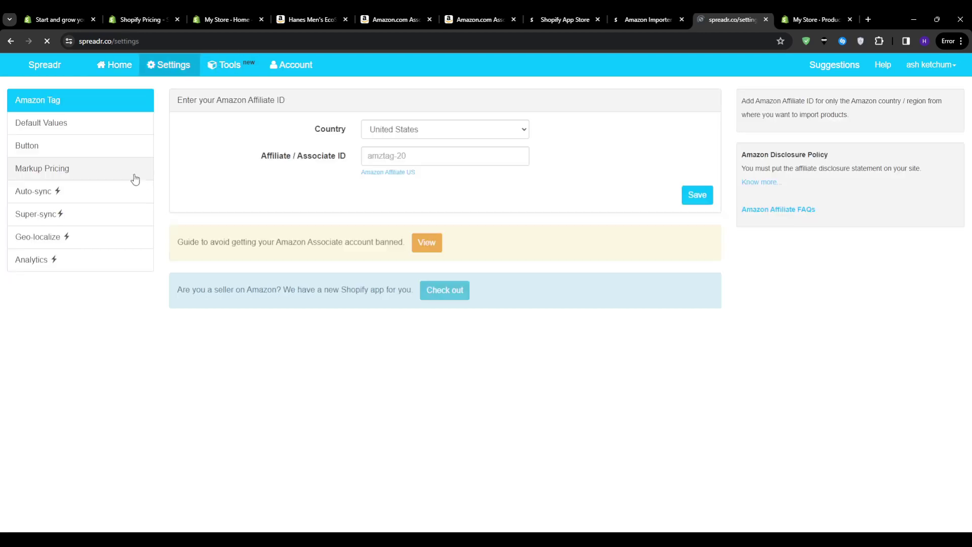
click(126, 65)
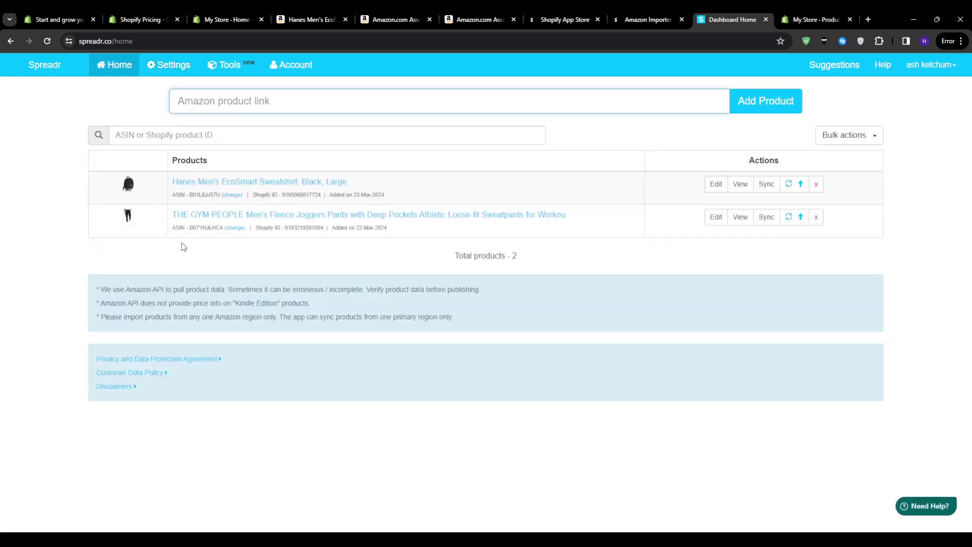
click(773, 186)
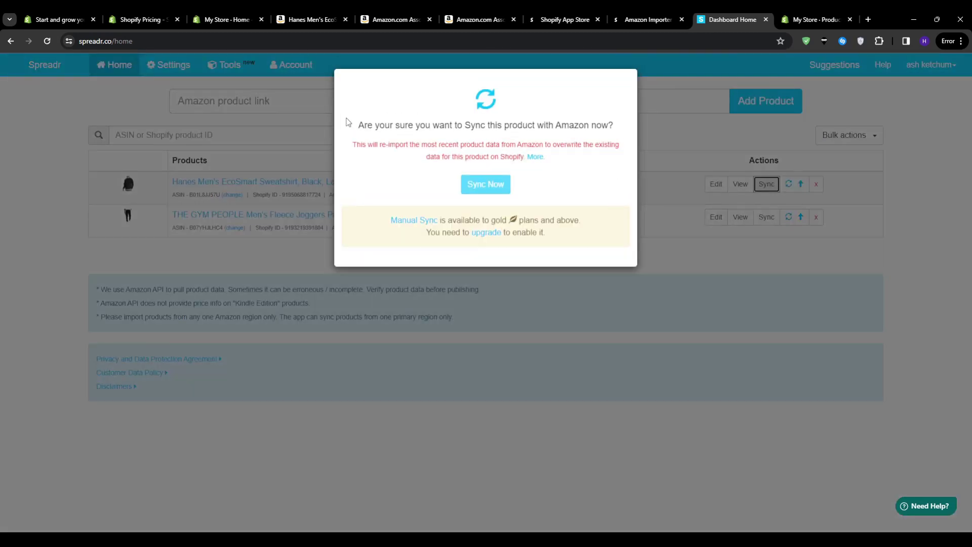
triple_click(463, 152)
click(457, 156)
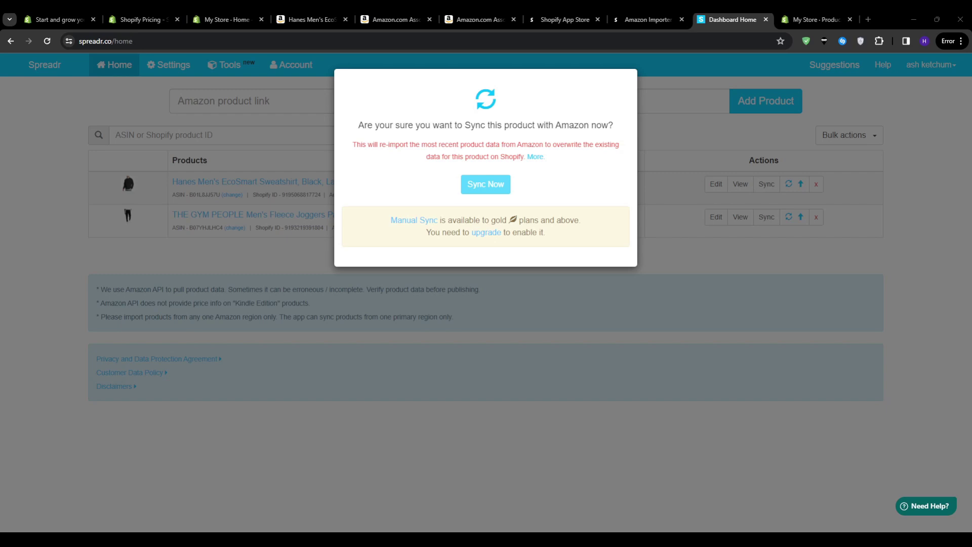
click(466, 288)
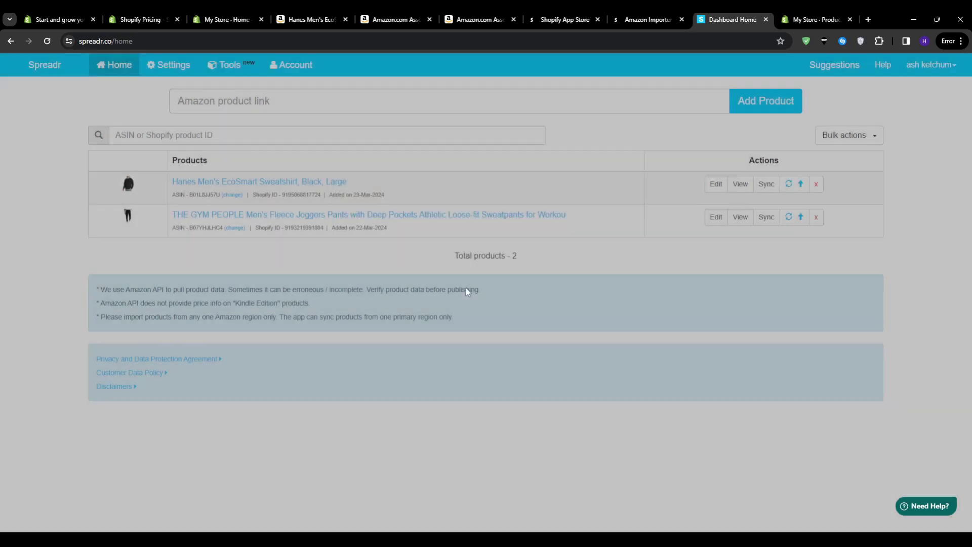
In Markup Pricing, keep the Amazon price multiplier at 1.0 and apply markup to newly added products.
click(174, 66)
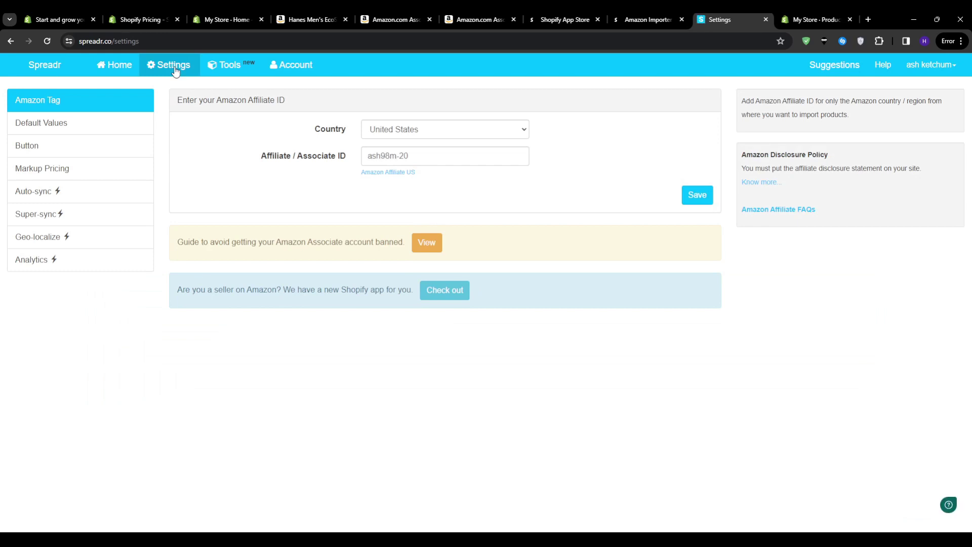
click(31, 175)
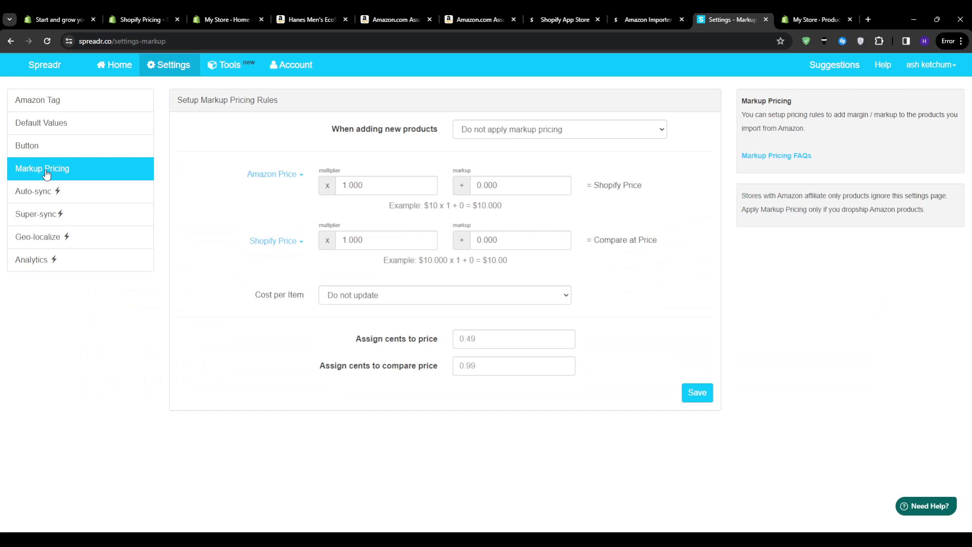
click(371, 188)
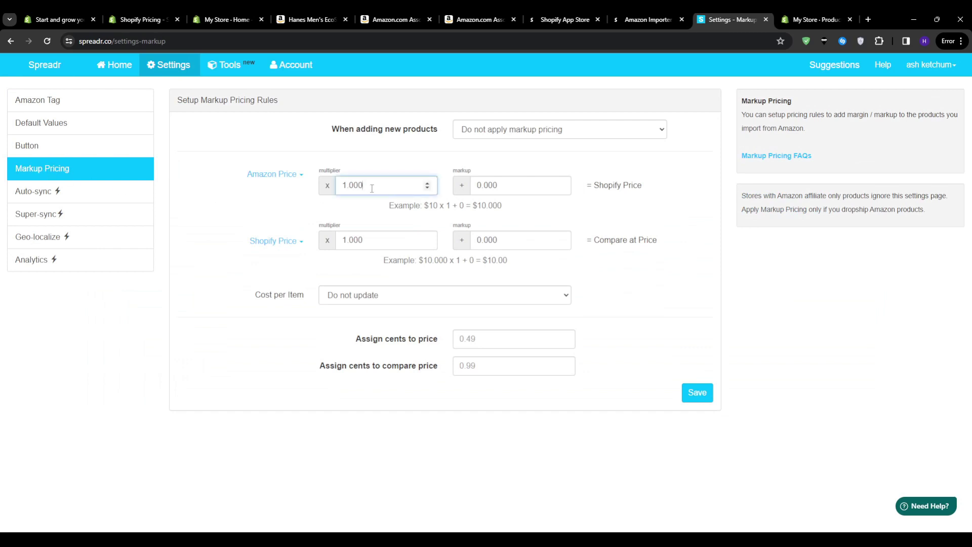
key(Up)
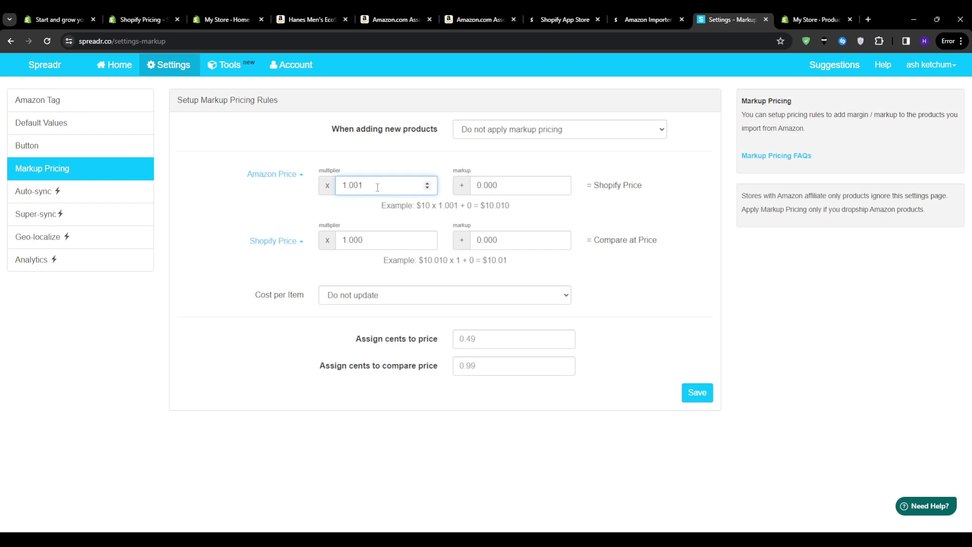
key(BackSpace)
key(BackSpace)
text(.1)
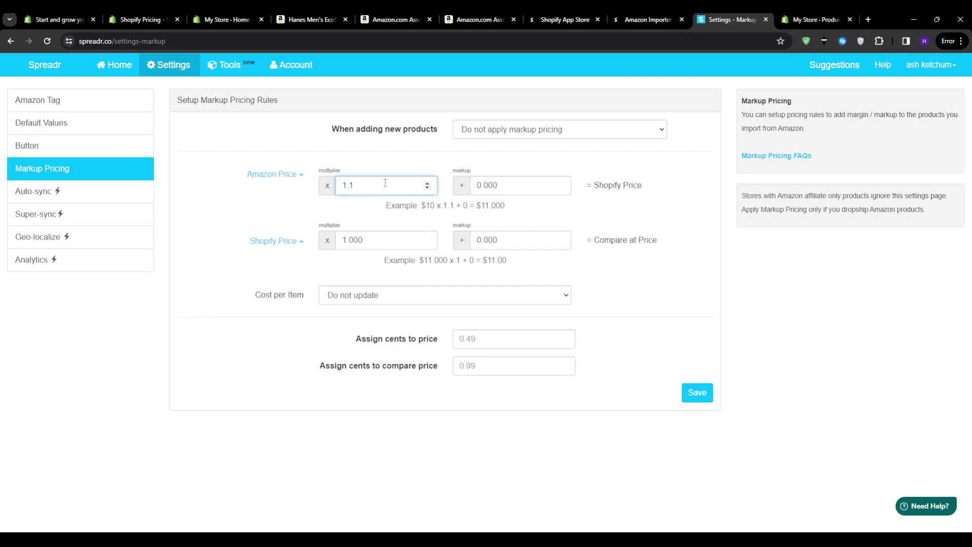
key(BackSpace)
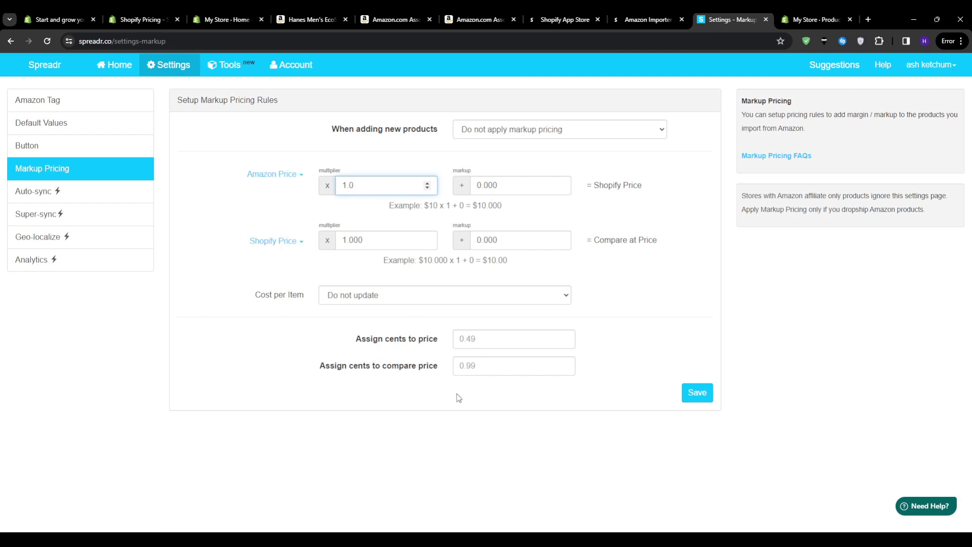
click(487, 447)
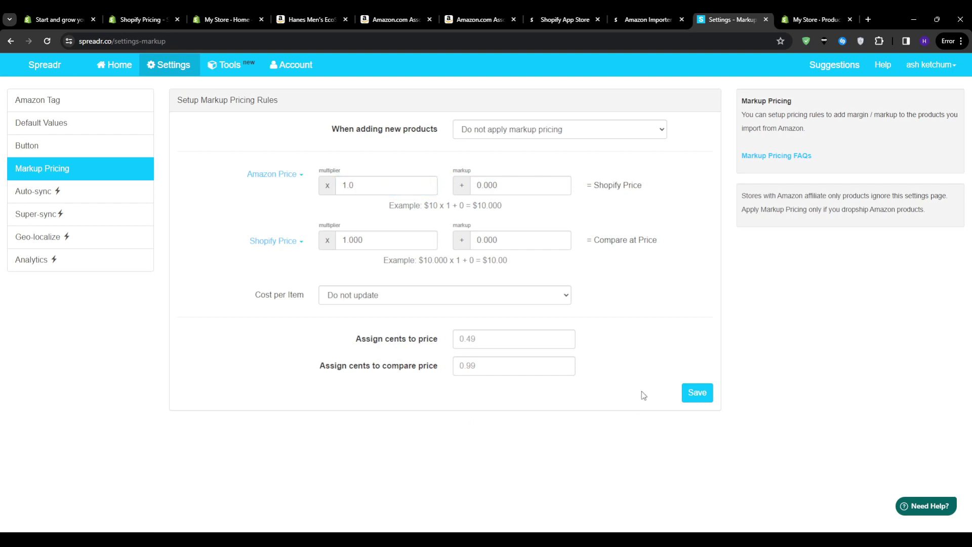
click(625, 130)
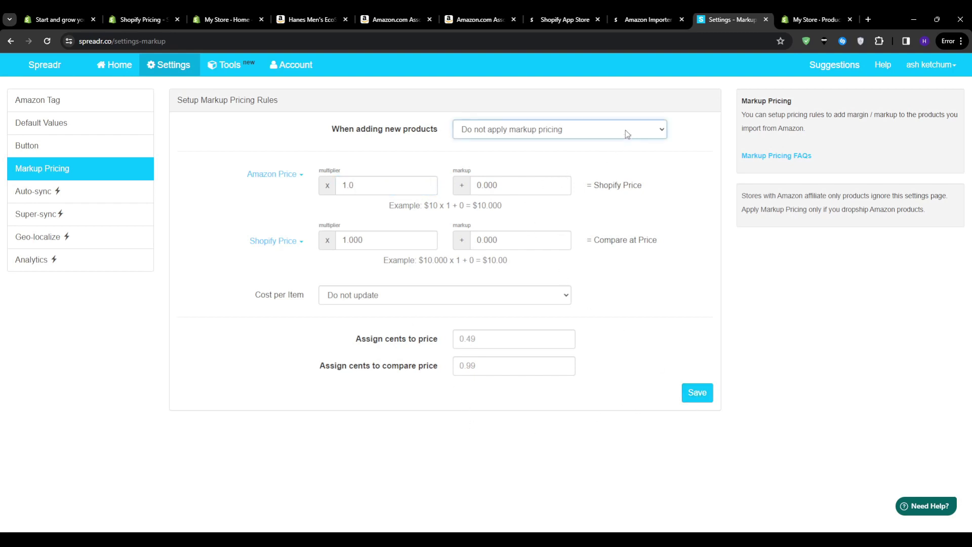
click(522, 154)
Return to Spreadr Home and browse the Hanes EcoSmart sweatshirt's Shopify preview at 7.980 JOD.
click(135, 69)
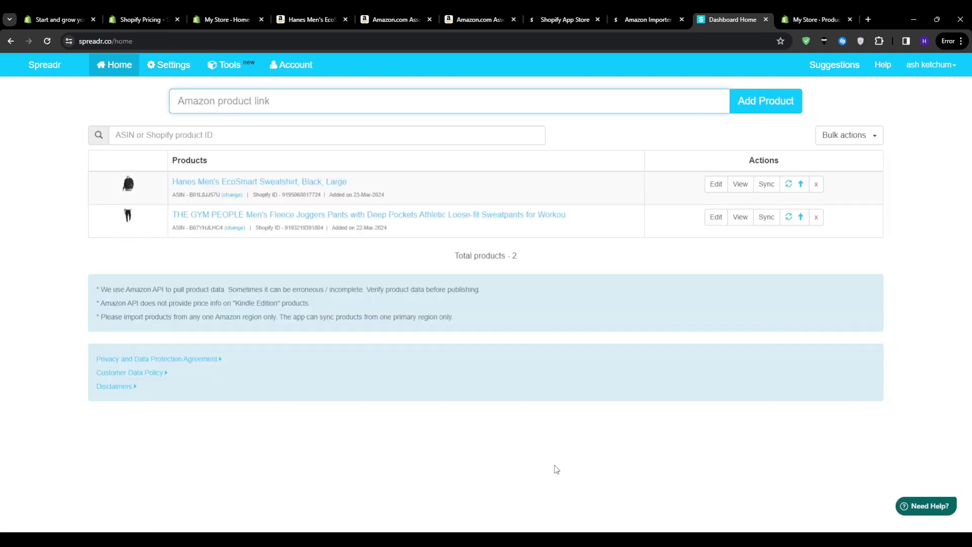
key(ctrl+Tab)
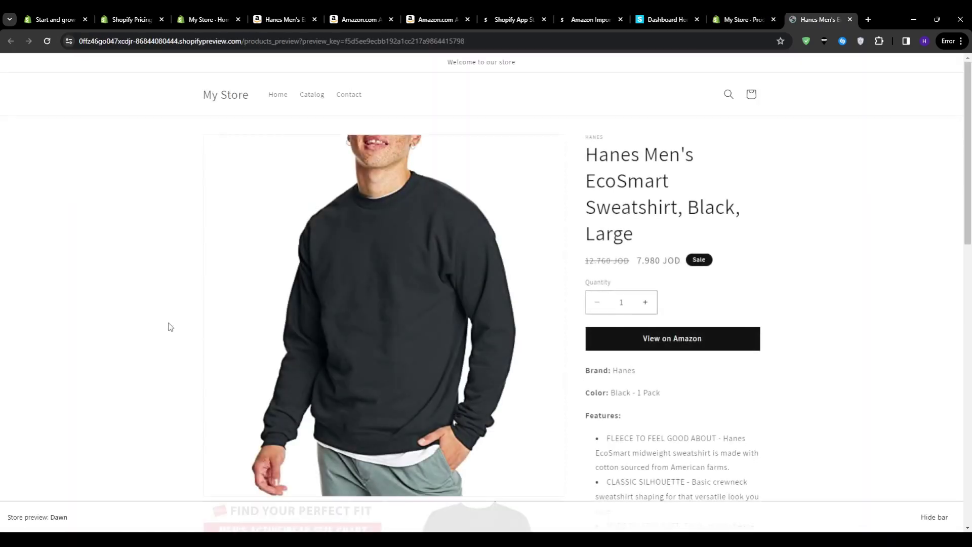
scroll(139, 326, down, 5)
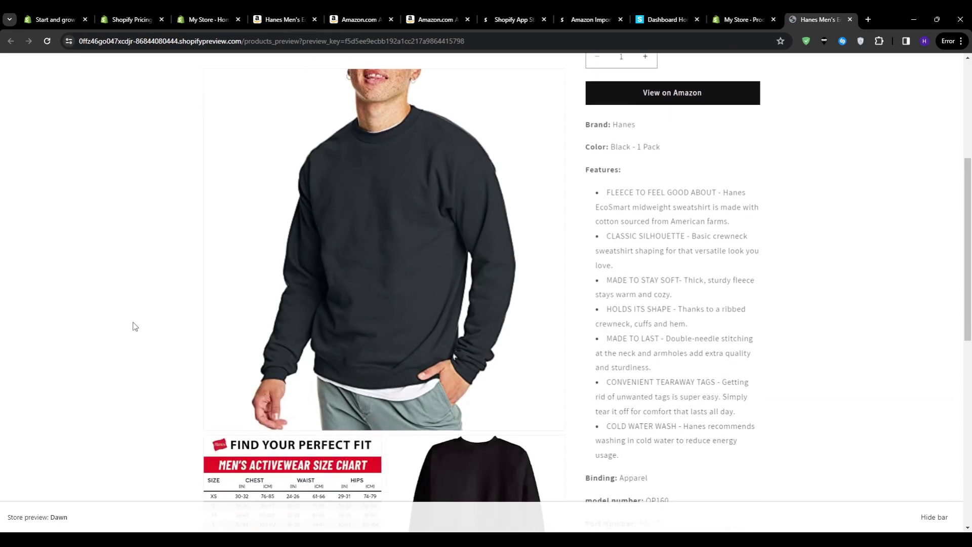
scroll(135, 326, down, 5)
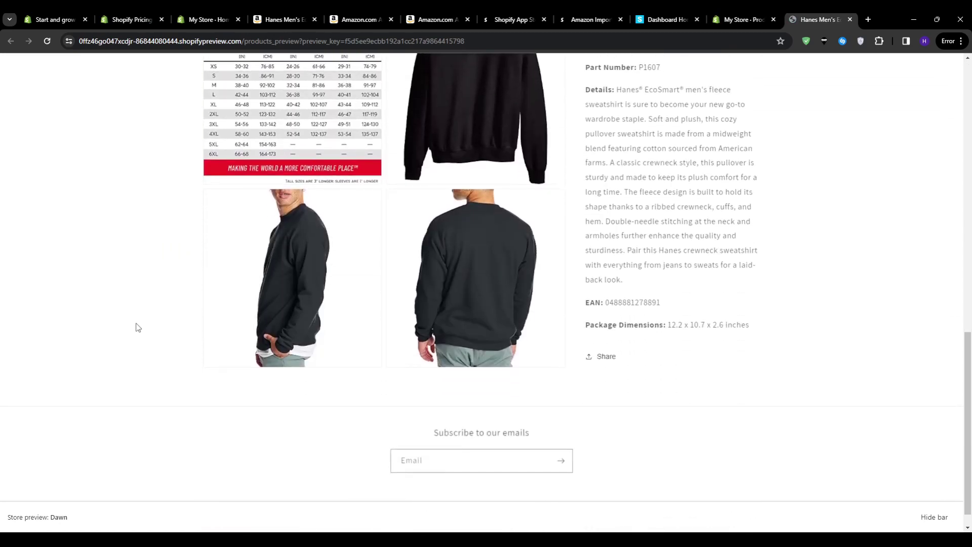